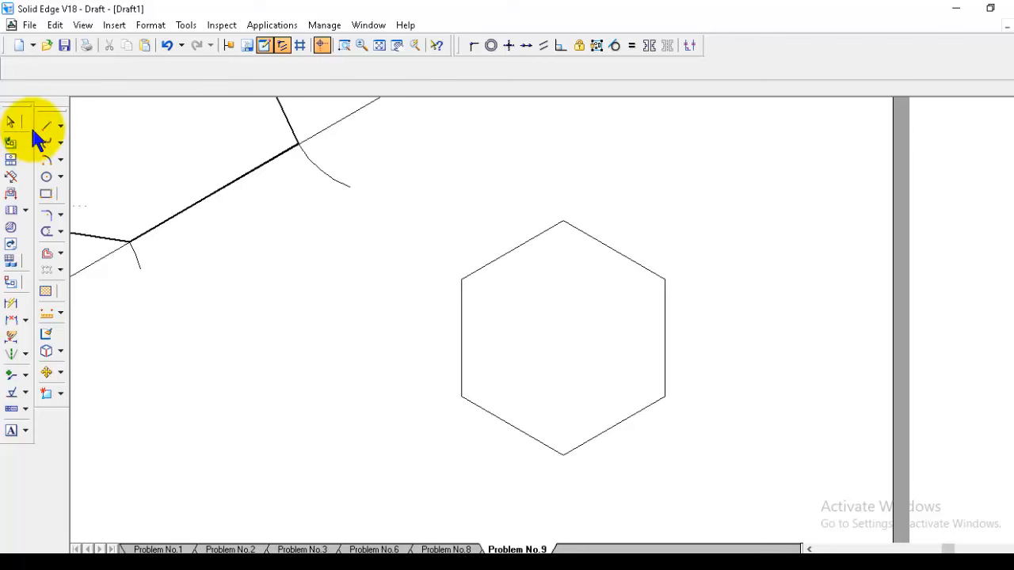
Draw a horizontal line from the hexagon's bottom vertex, extending right past its right side.
click(45, 125)
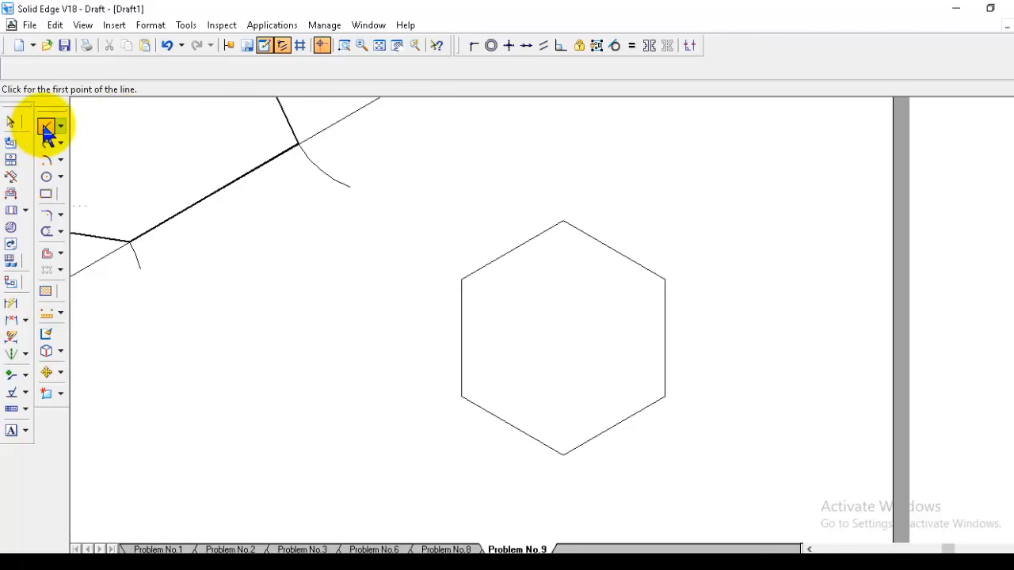
click(563, 454)
click(724, 455)
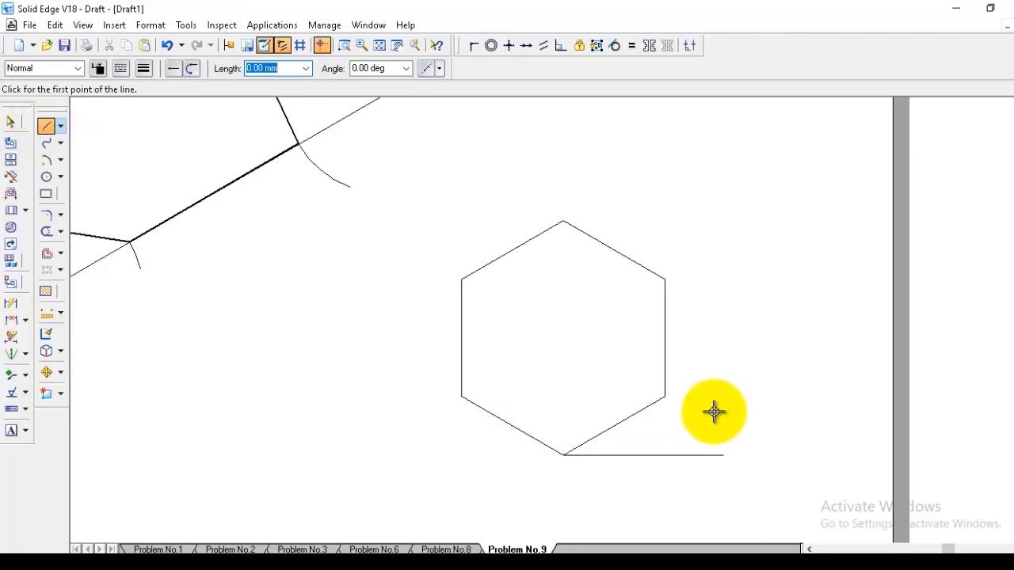
click(666, 397)
click(661, 492)
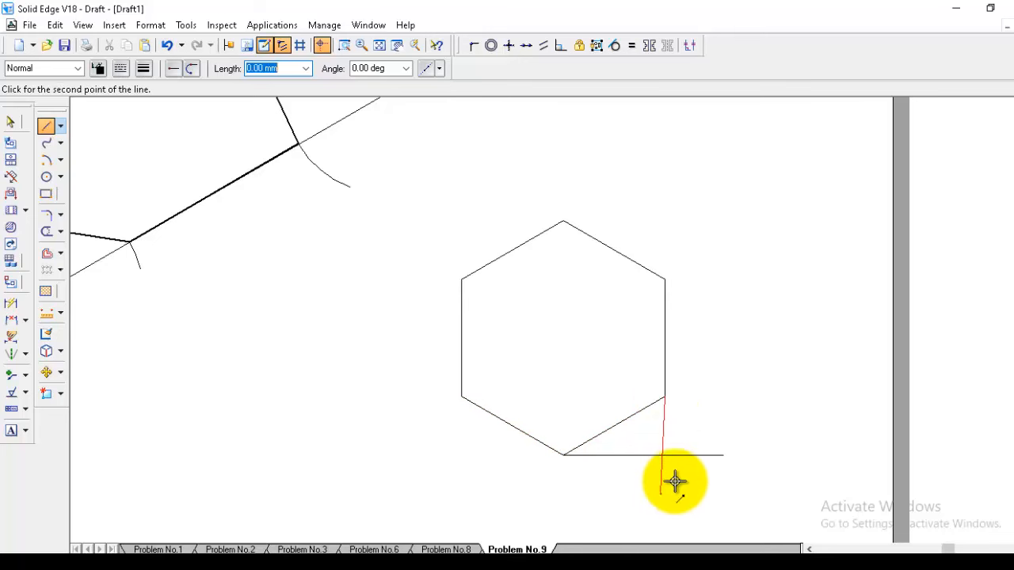
click(11, 123)
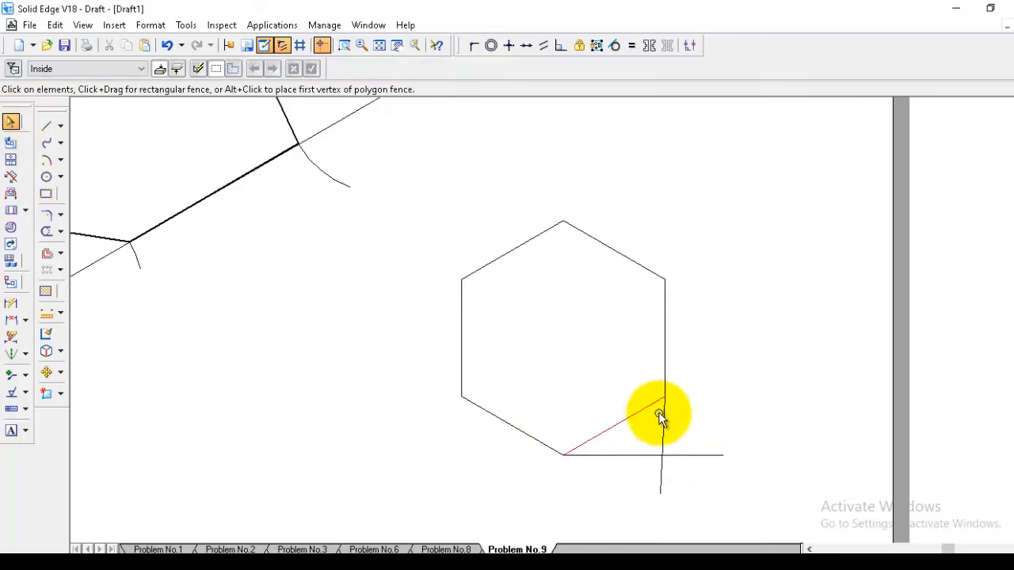
click(665, 423)
key(Delete)
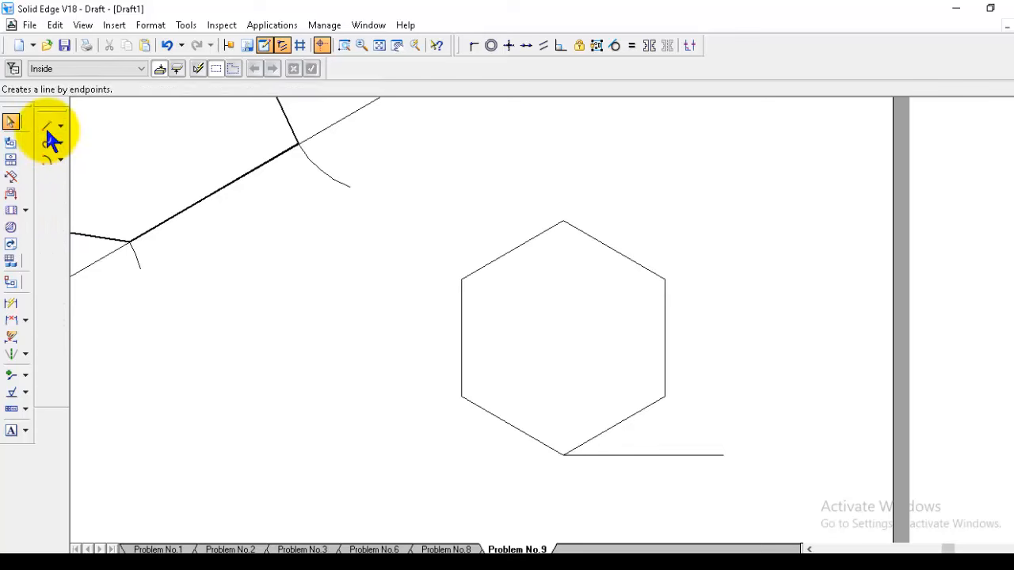
Extend the hexagon's right side with vertical lines downward from its lower vertex and upward from its upper vertex.
click(46, 127)
click(666, 397)
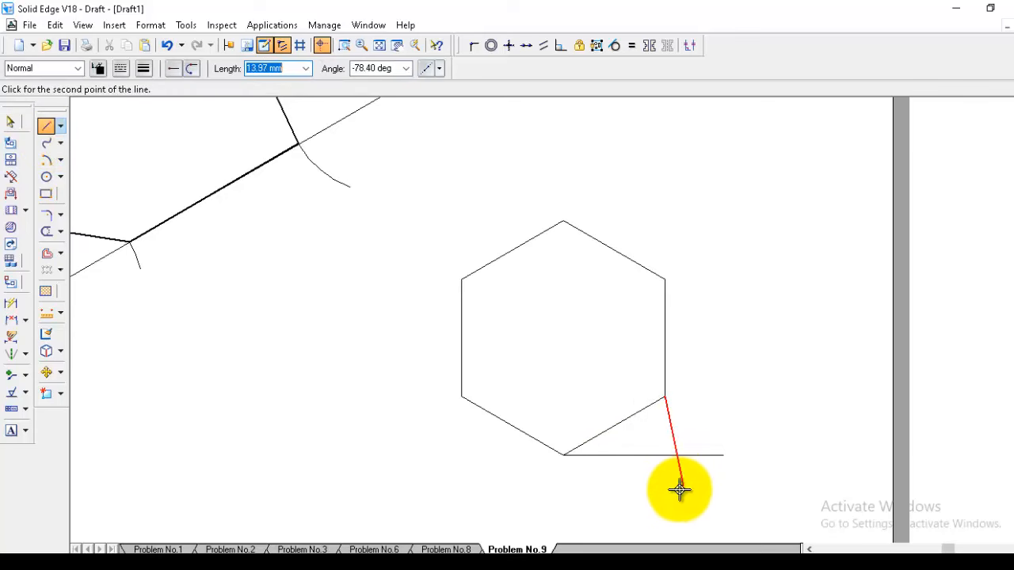
click(665, 492)
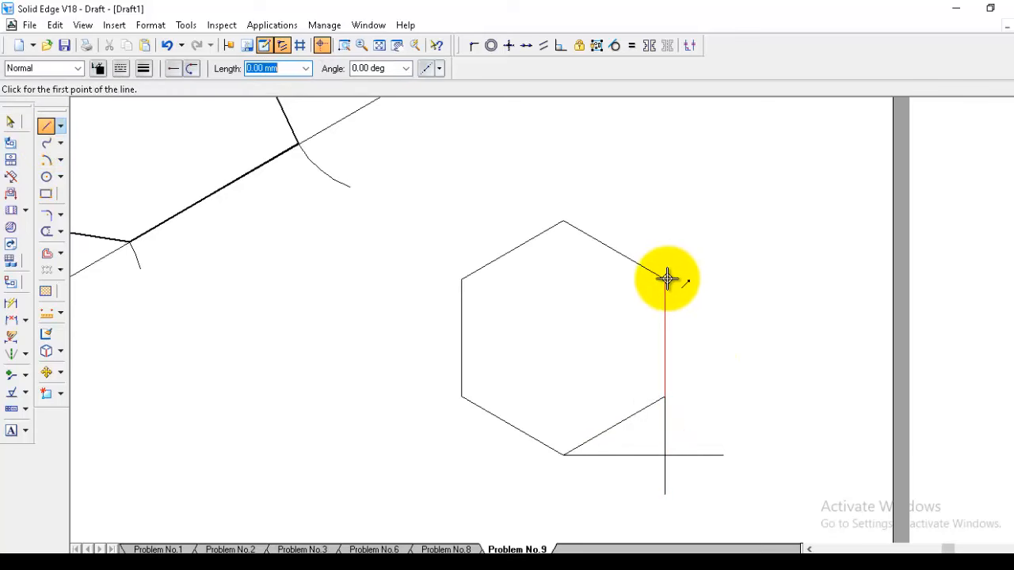
click(666, 278)
click(664, 173)
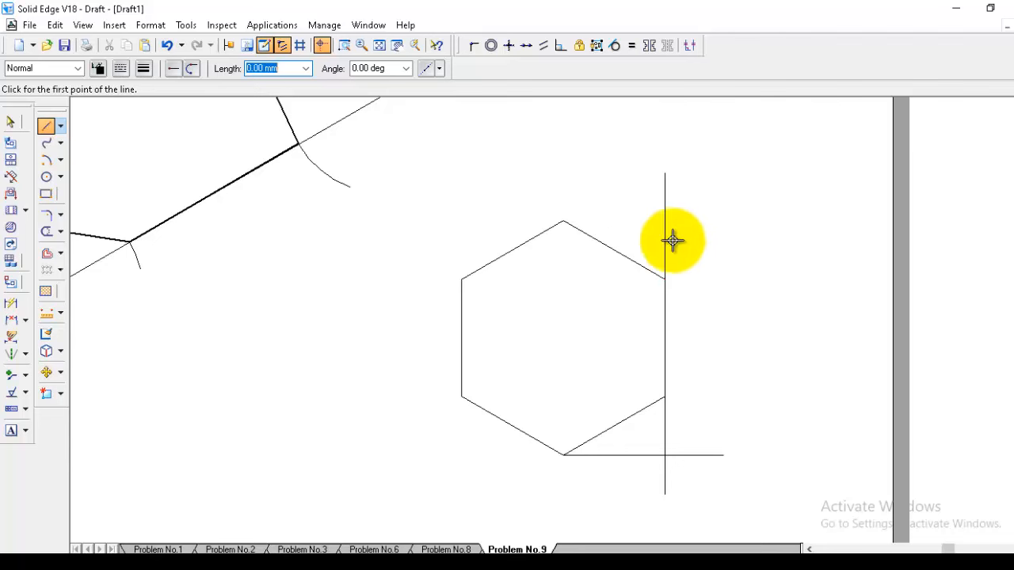
Draw horizontal lines from the hexagon's top vertex to the right and left, past both vertical sides.
click(564, 222)
click(712, 223)
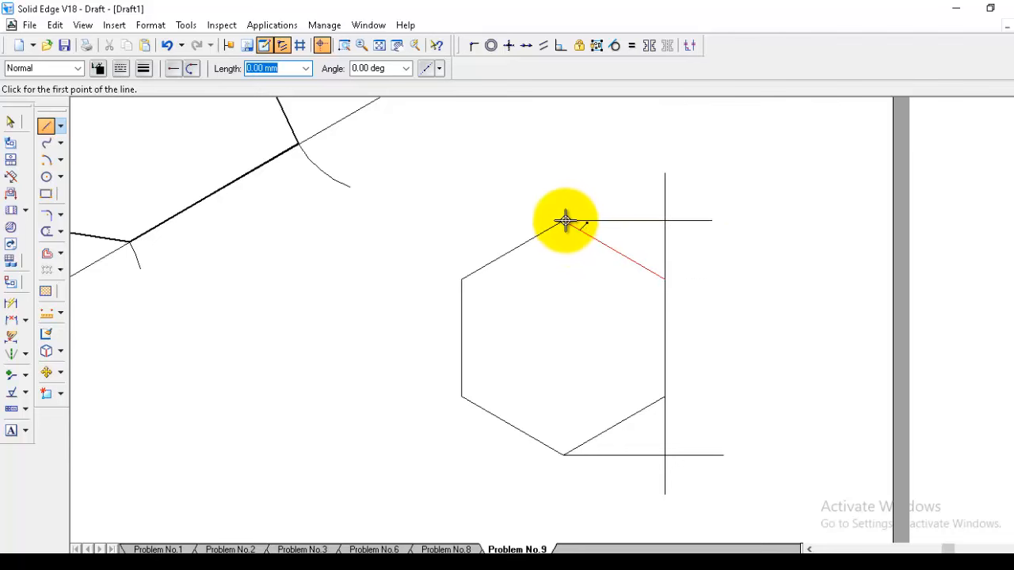
click(564, 221)
click(409, 221)
right_click(457, 282)
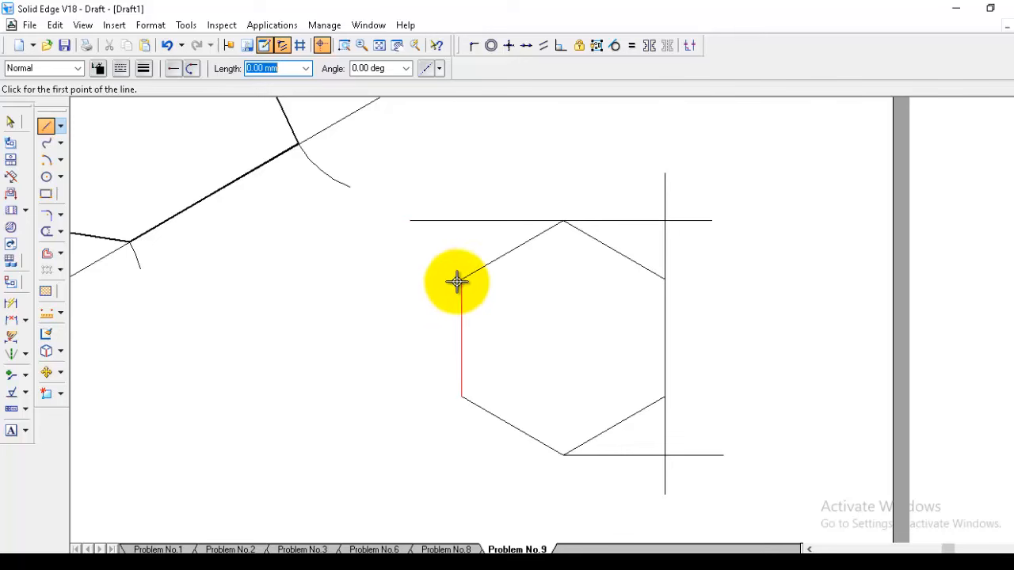
Extend the hexagon's left side with vertical lines upward from its upper vertex and downward from its lower vertex.
click(461, 279)
click(461, 191)
right_click(463, 198)
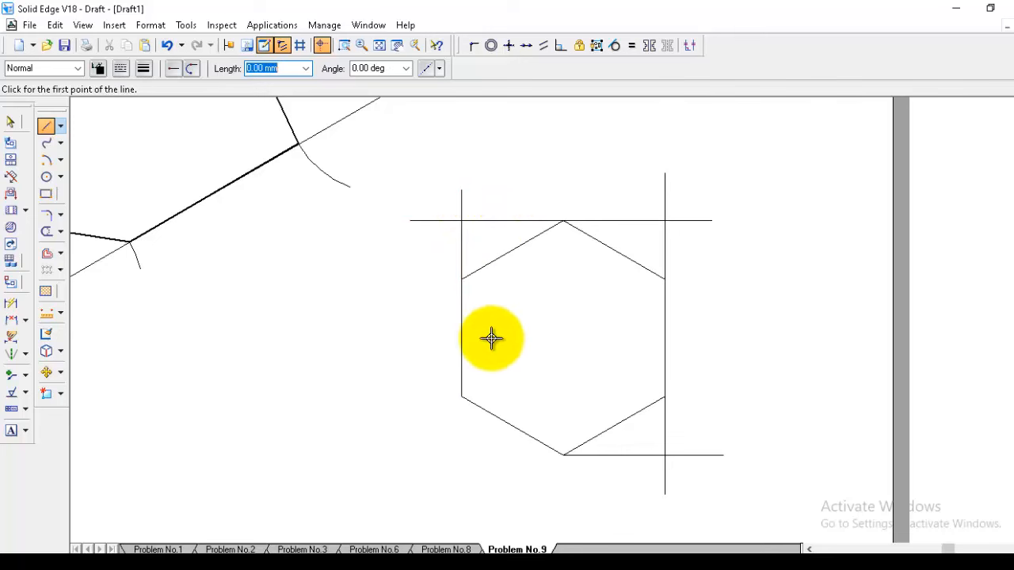
click(462, 397)
click(462, 494)
right_click(561, 459)
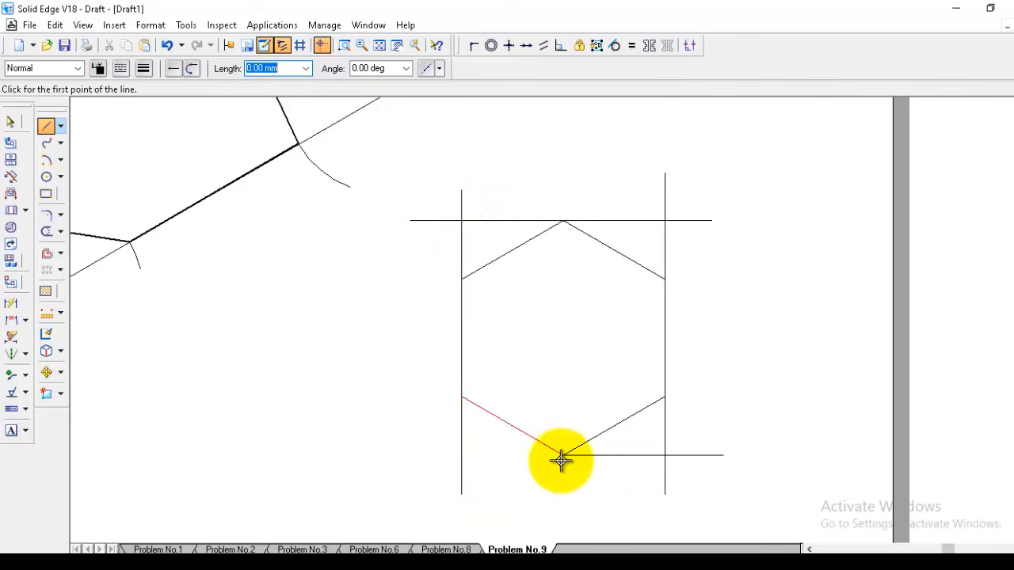
Complete the enclosing box with a horizontal line from the hexagon's bottom vertex leftward past its left side.
click(563, 455)
click(411, 456)
right_click(420, 463)
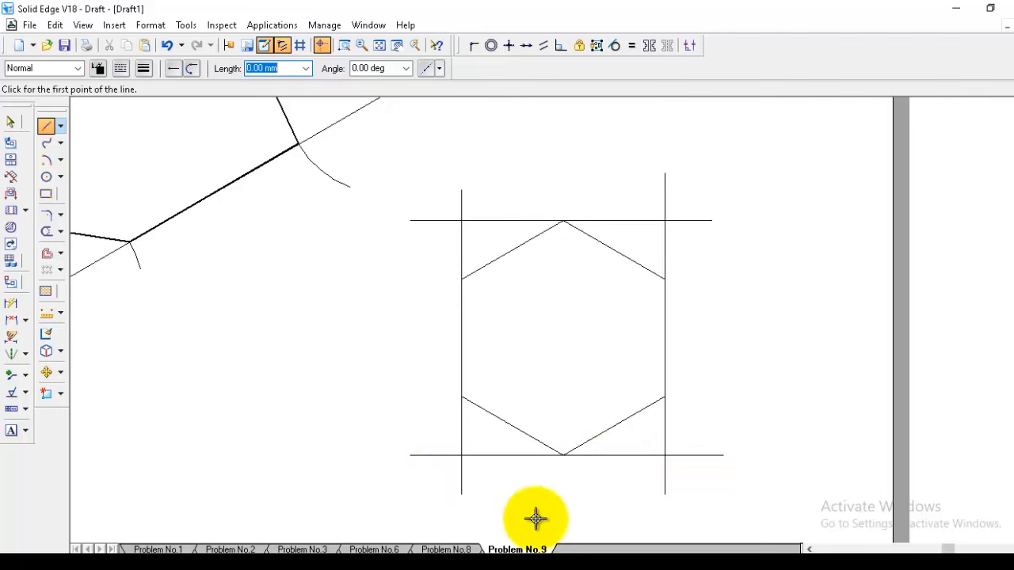
Label the enclosing box's corners O at lower right, A at upper right, B at upper left and C at lower left.
click(11, 431)
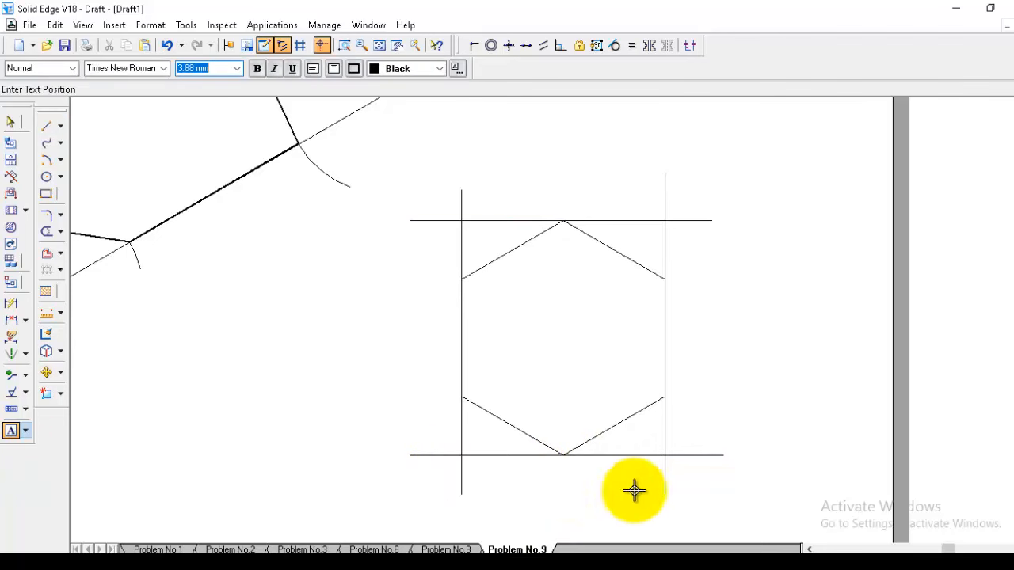
click(681, 470)
text(O)
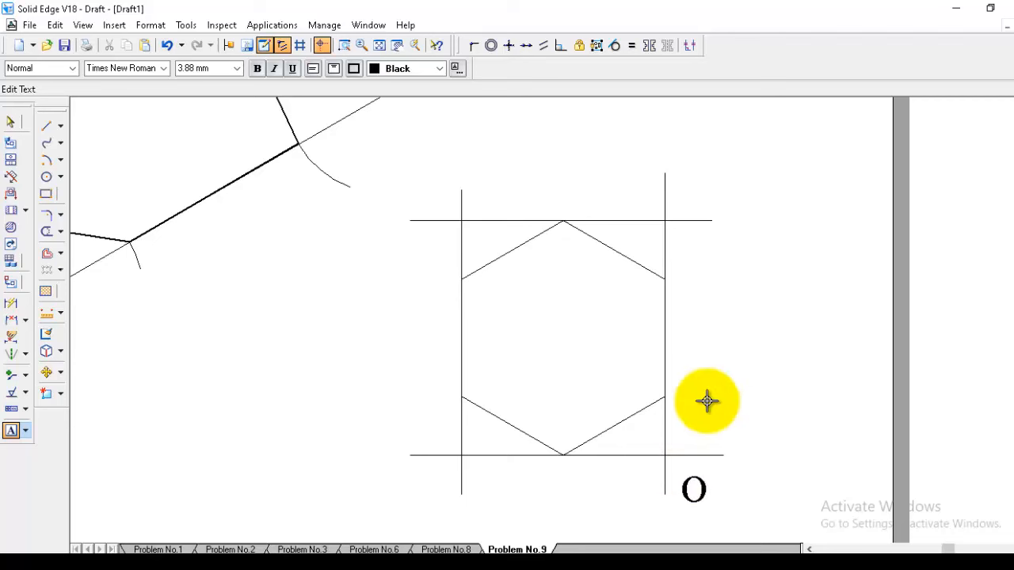
click(683, 183)
text(A)
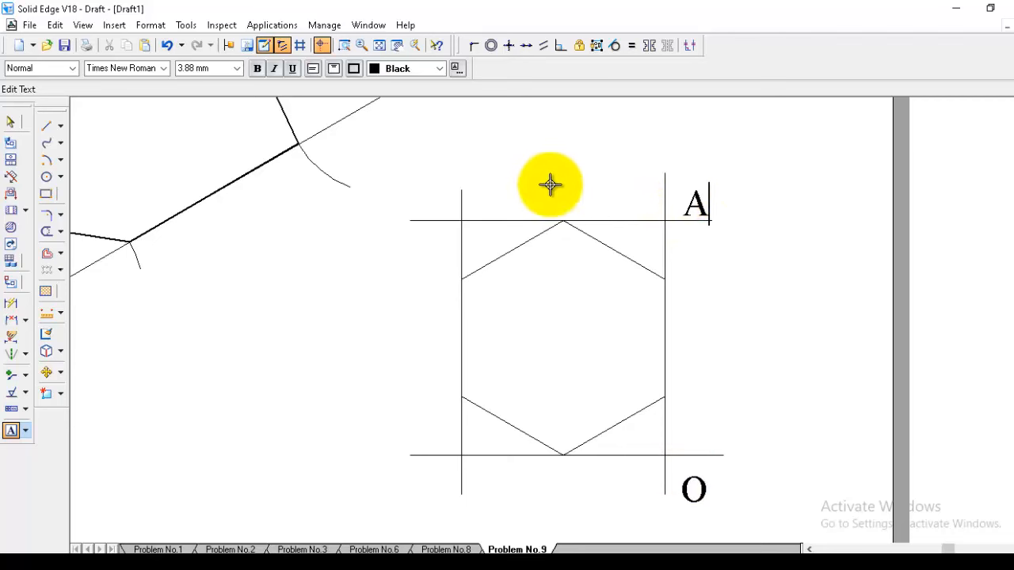
click(425, 183)
text(B)
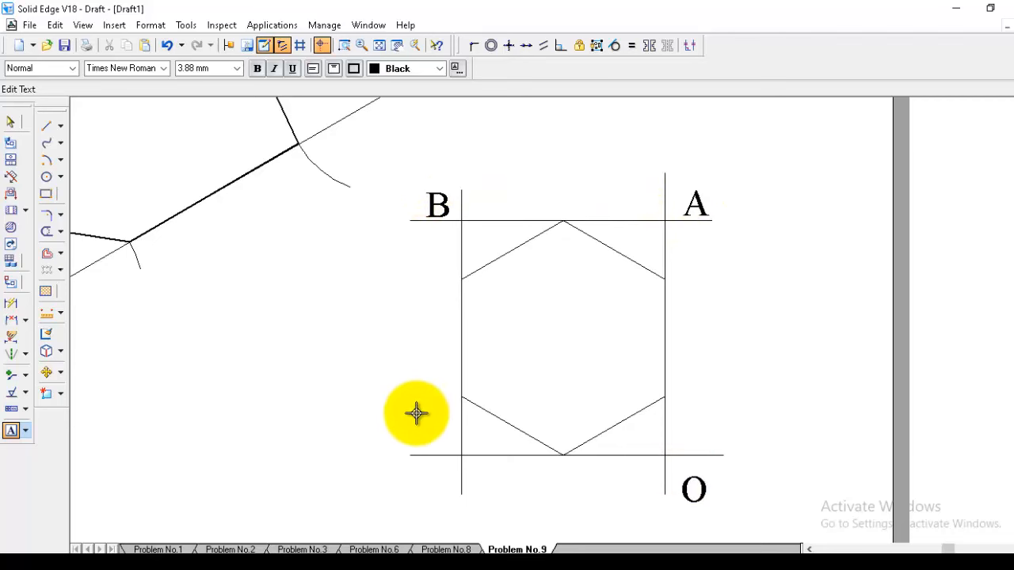
click(415, 481)
text(C)
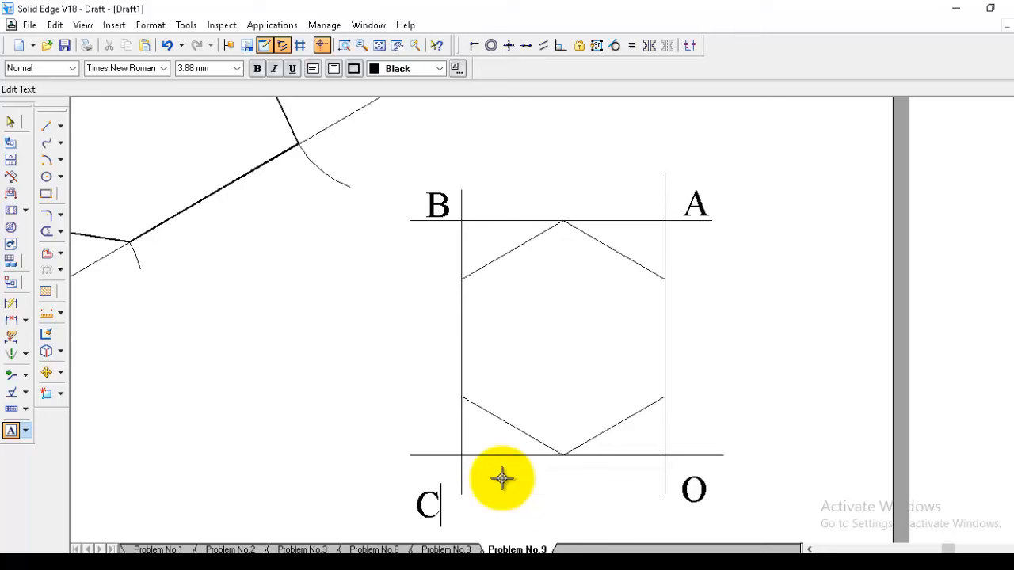
Number the hexagon's vertices 1 to 6 inside the shape, counterclockwise from the upper-left vertex.
click(481, 287)
text(1)
click(487, 382)
text(2)
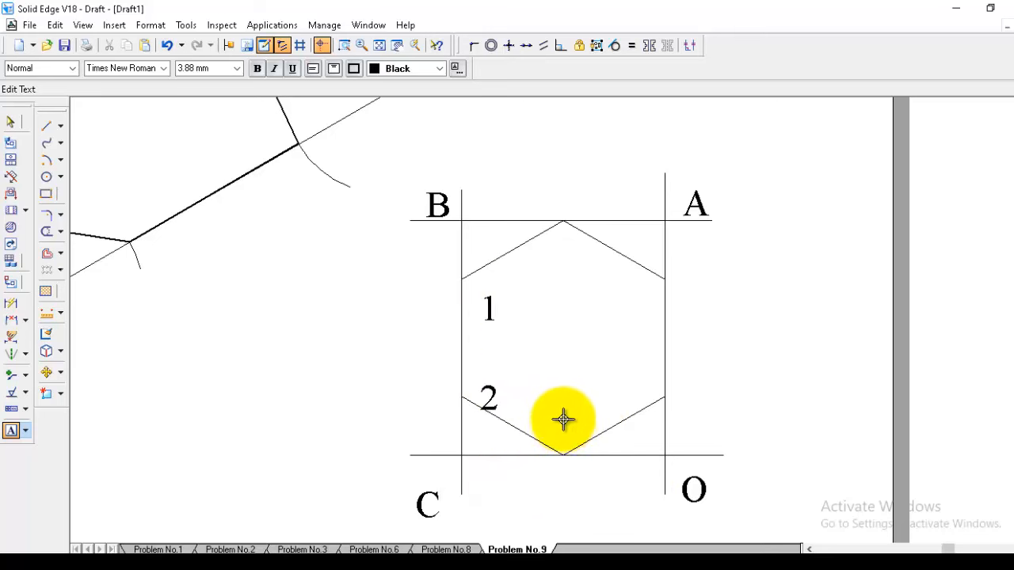
click(564, 420)
text(3)
click(643, 382)
text(4)
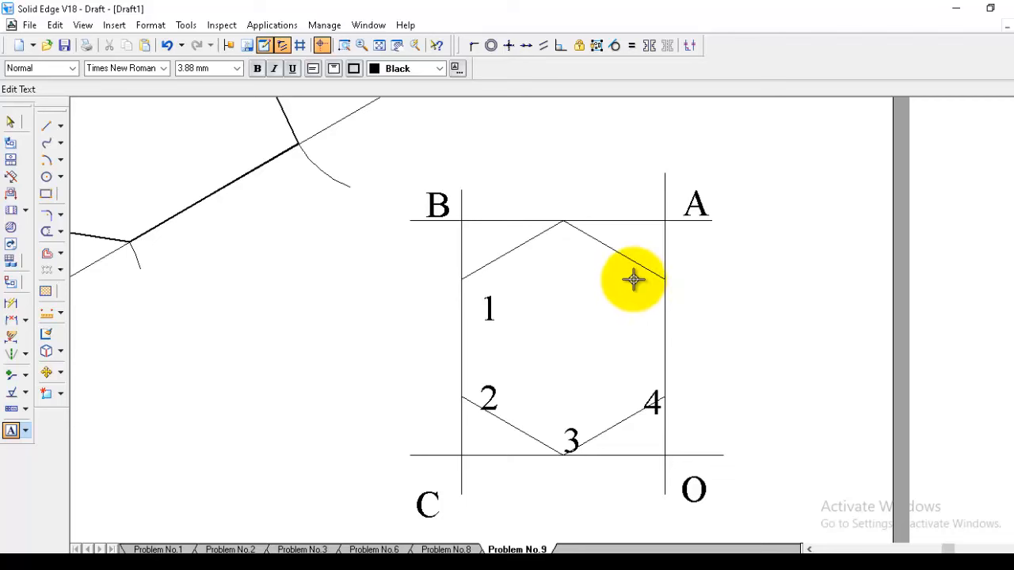
click(566, 249)
text(6)
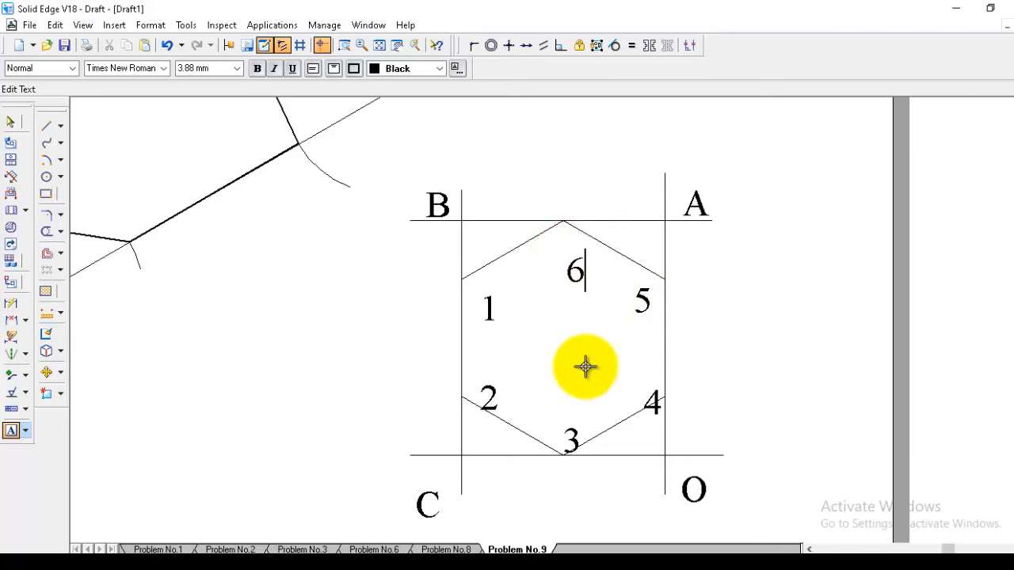
Dimension the enclosing box's width below it and its height to the right of it.
click(12, 320)
click(463, 428)
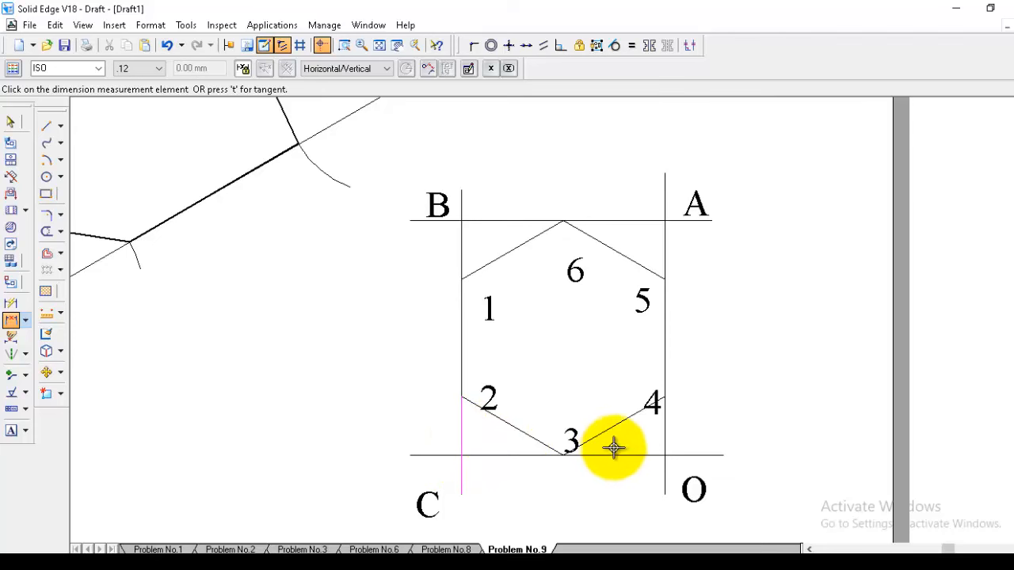
click(664, 432)
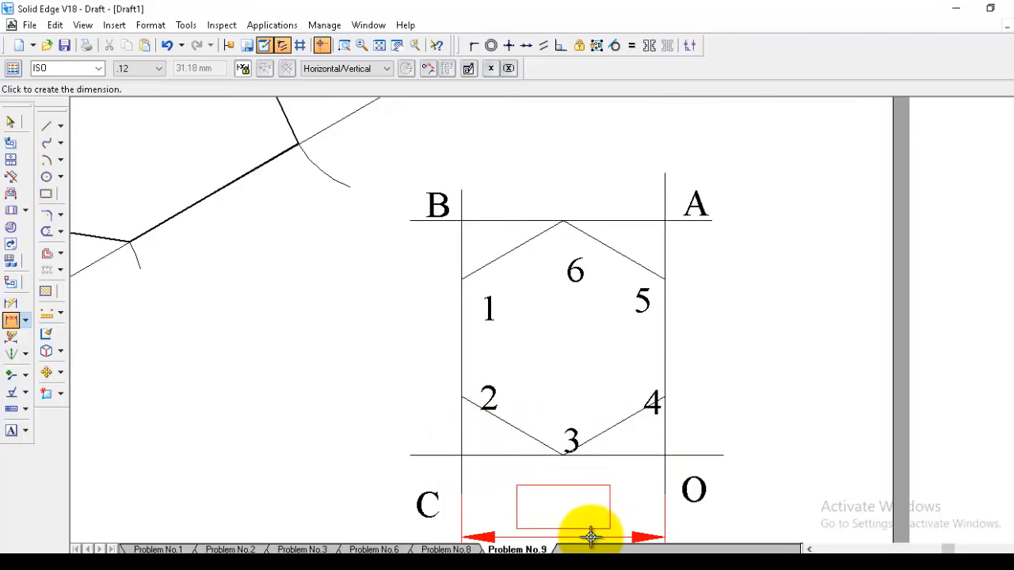
click(590, 534)
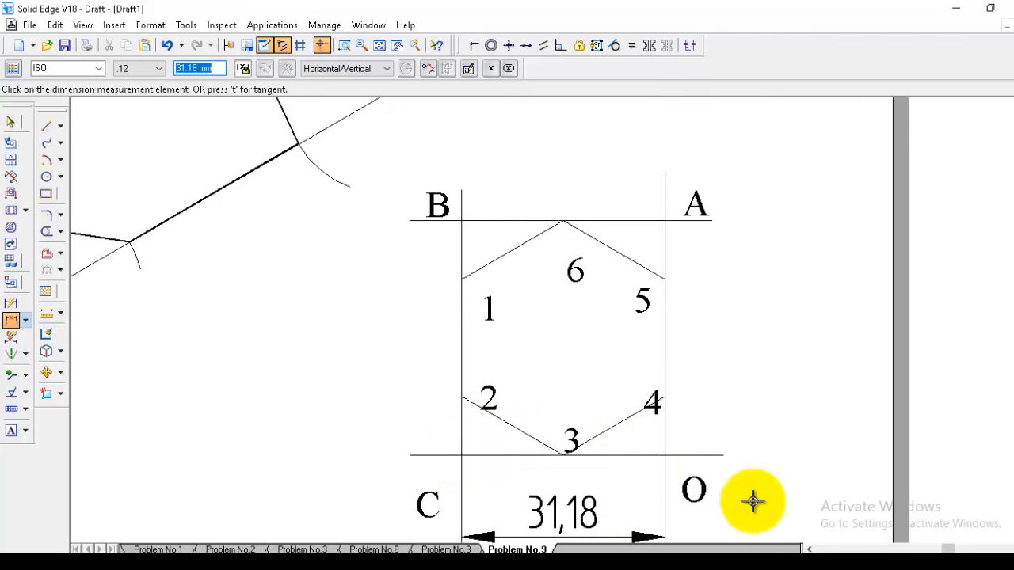
click(691, 455)
click(676, 219)
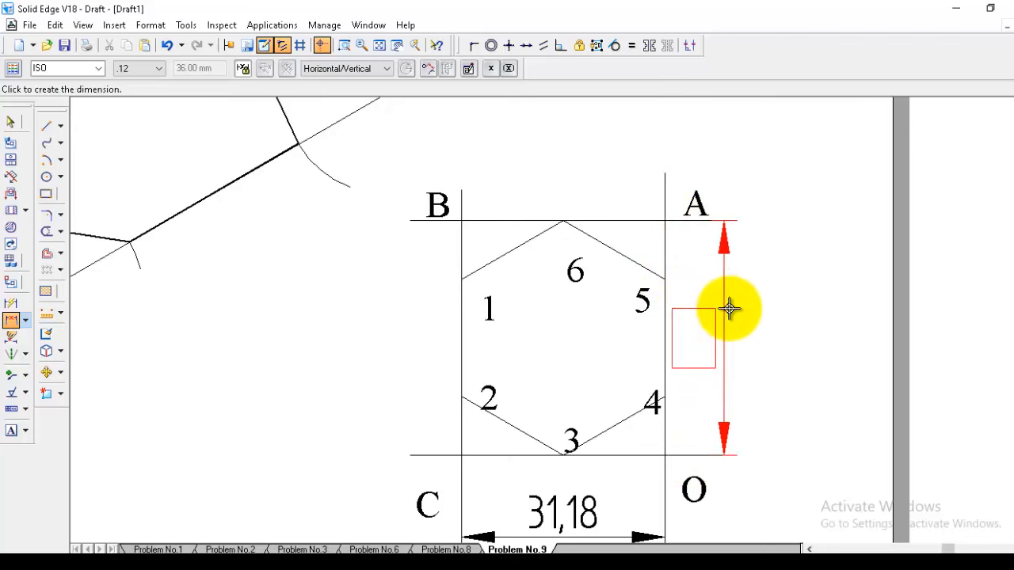
click(781, 325)
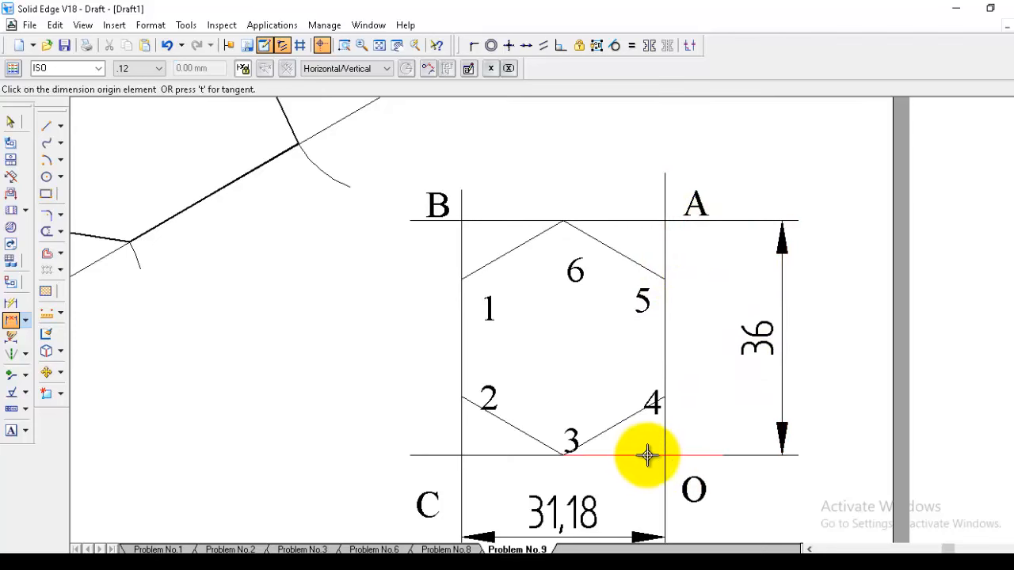
Dimension the vertical distance from corner O to vertex 4 and the horizontal distance from O to vertex 3.
click(657, 401)
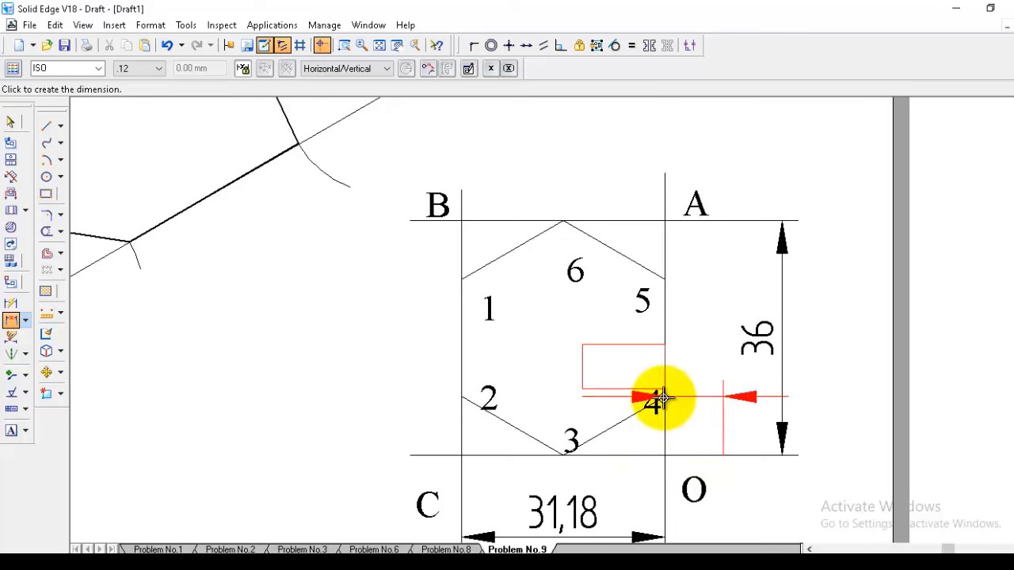
click(732, 428)
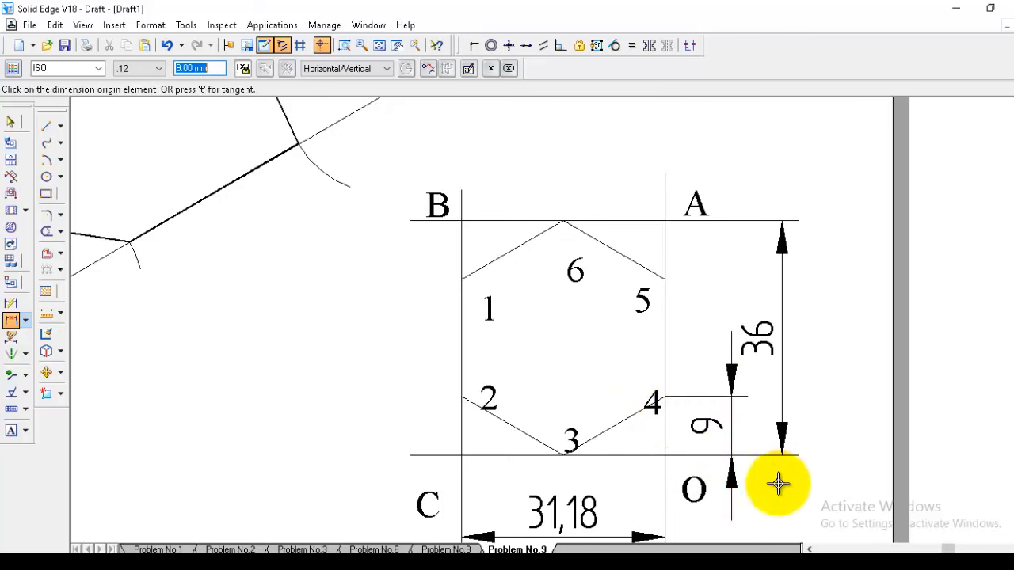
click(666, 468)
click(567, 450)
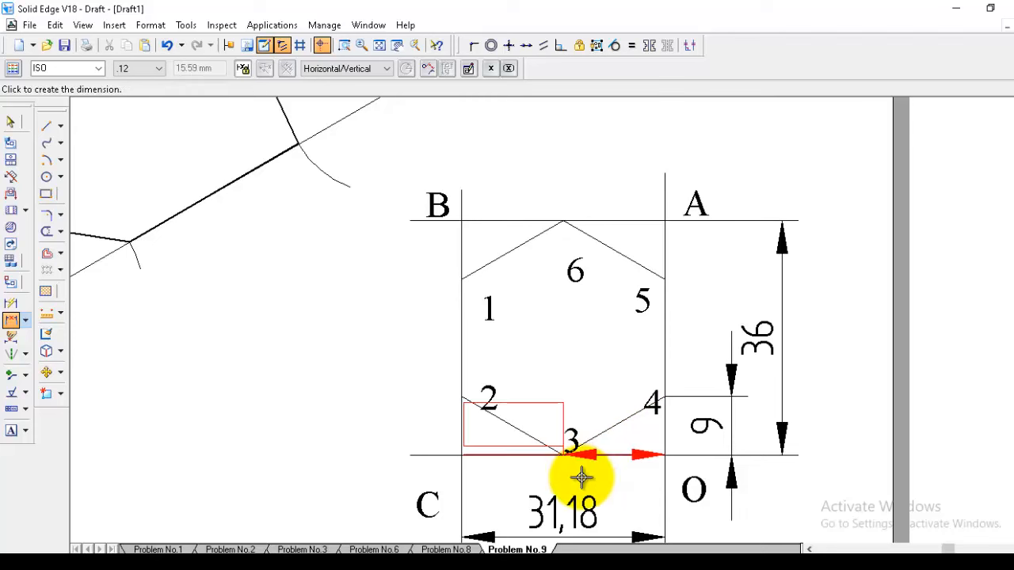
click(609, 492)
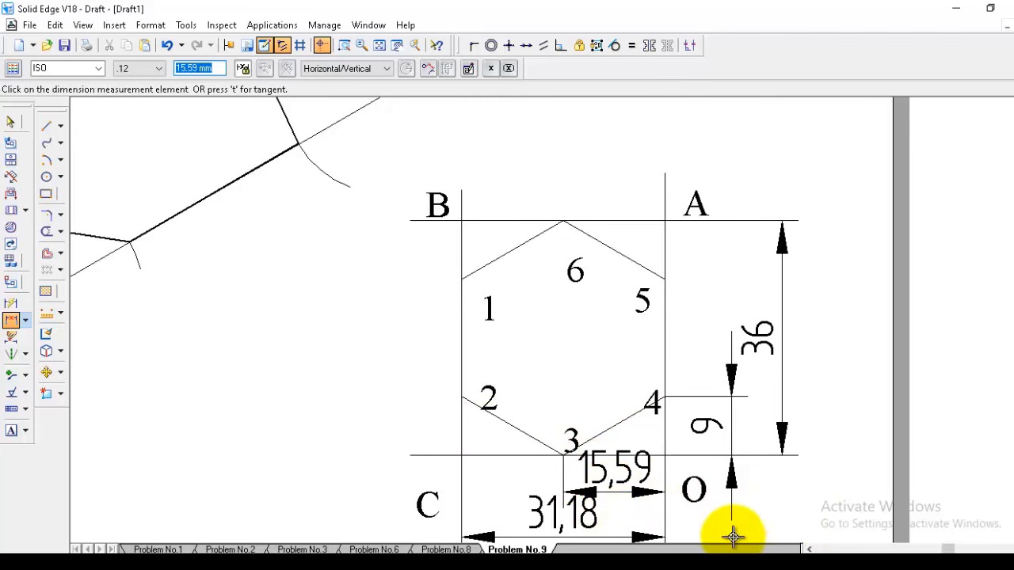
Draw an isometric box above the small hexagon with sides 36 mm at 30°, 31.18 mm at 150°, 36 mm at -150° and 31.18 mm at -30°.
click(379, 46)
click(343, 45)
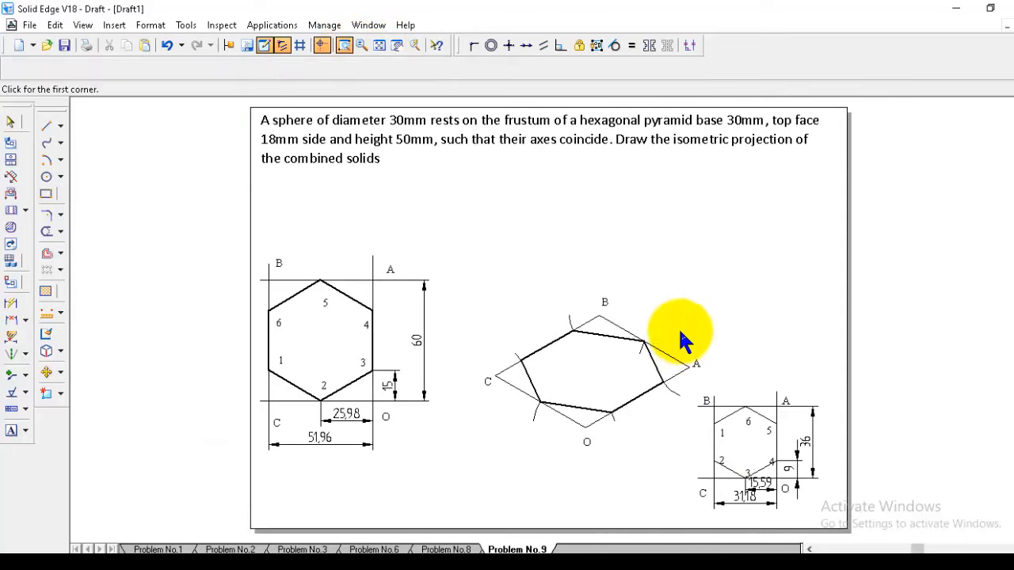
click(638, 263)
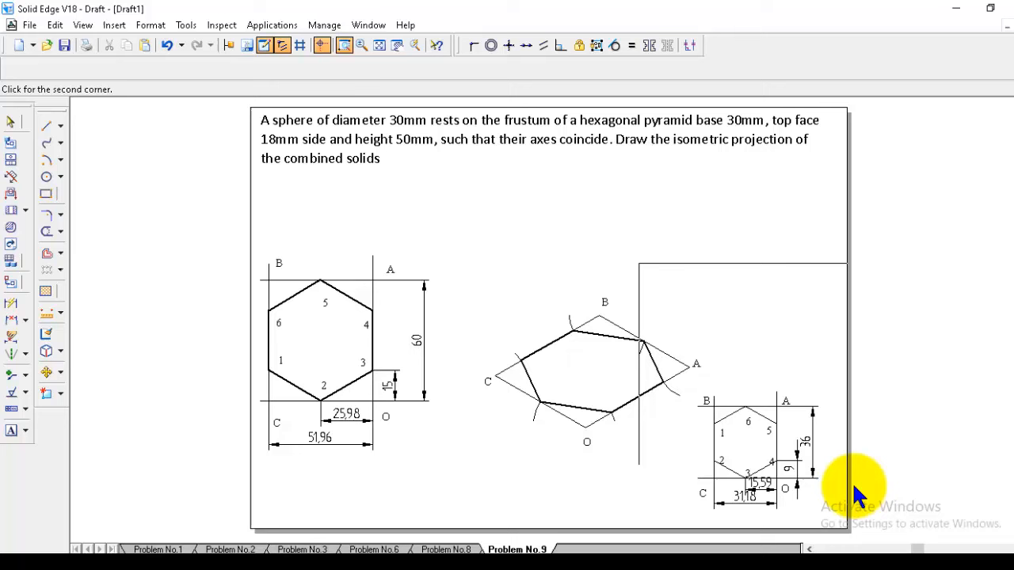
click(882, 521)
key(Escape)
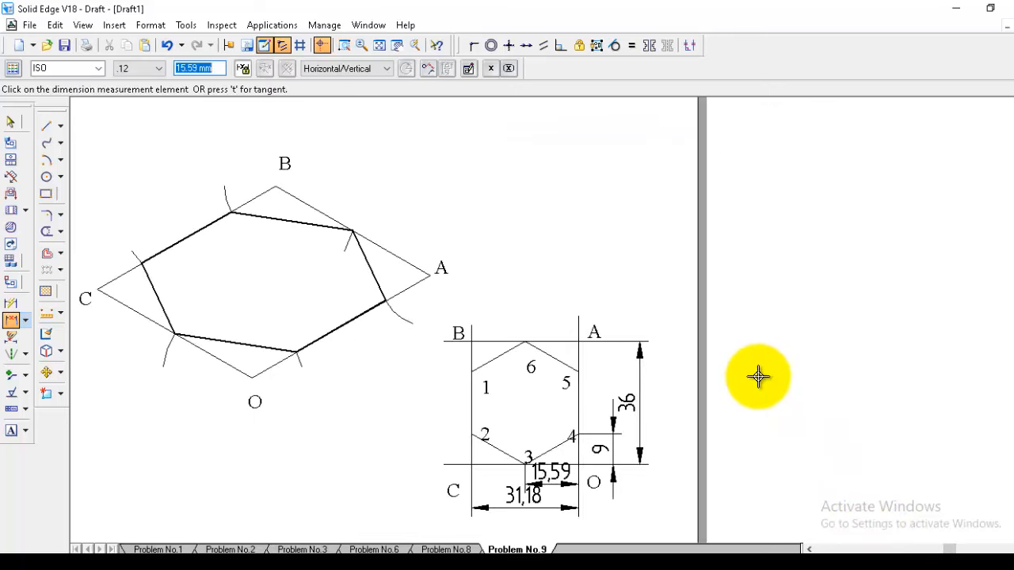
click(46, 127)
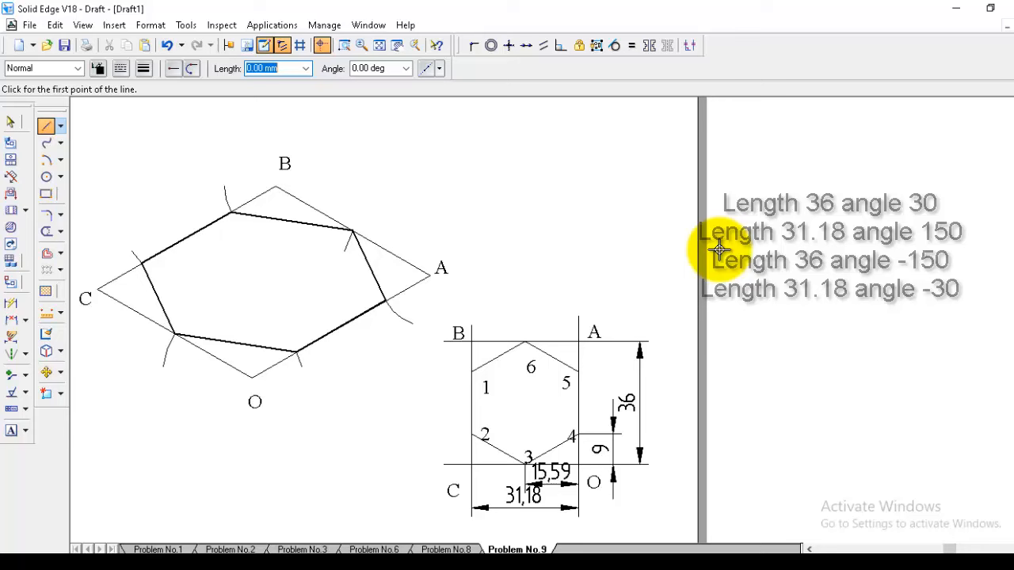
click(572, 261)
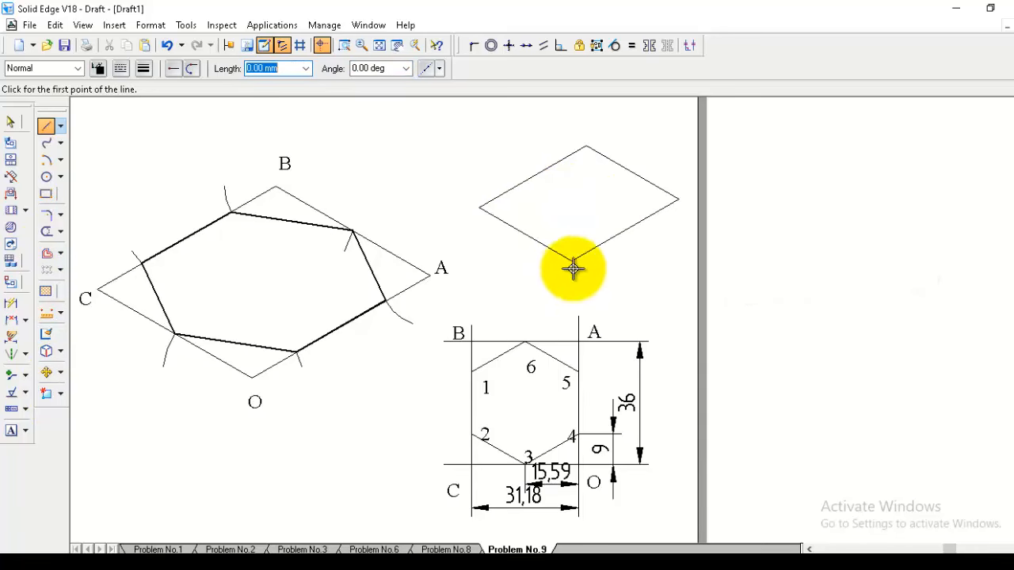
Copy the corner labels O, A, B and C from the small hexagon's box to the matching corners of the upper isometric box.
click(46, 372)
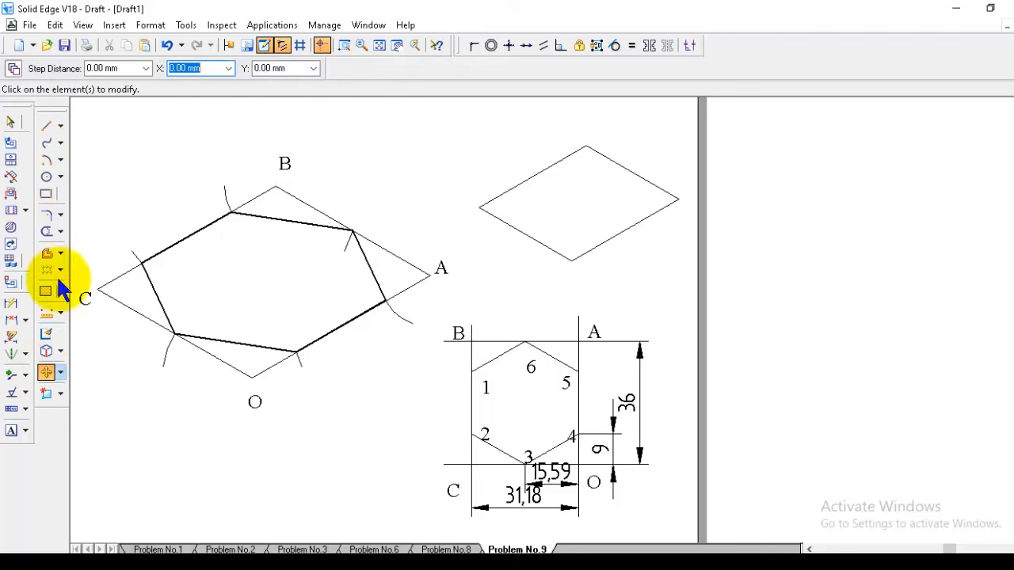
click(594, 485)
click(606, 531)
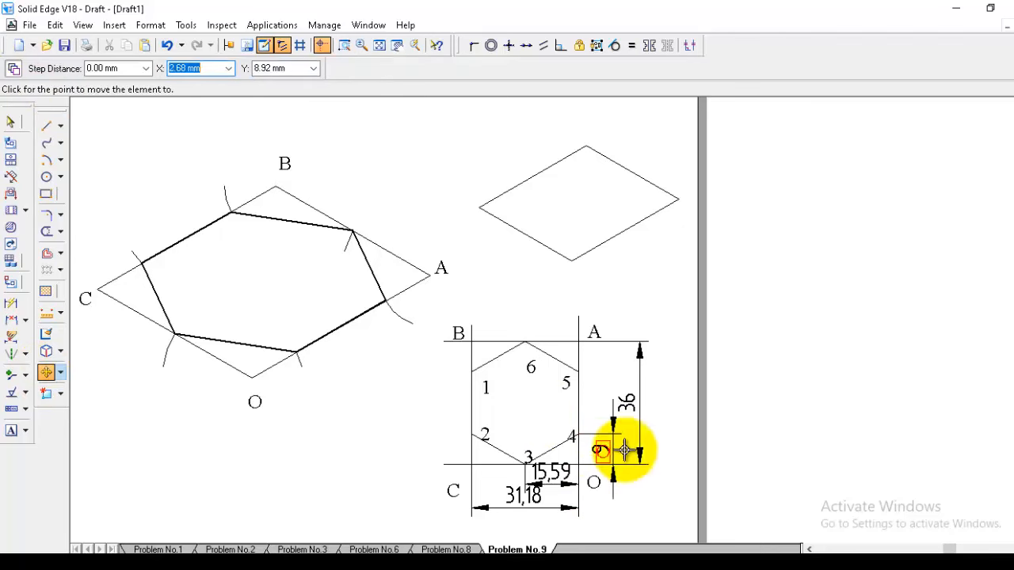
click(590, 321)
click(596, 328)
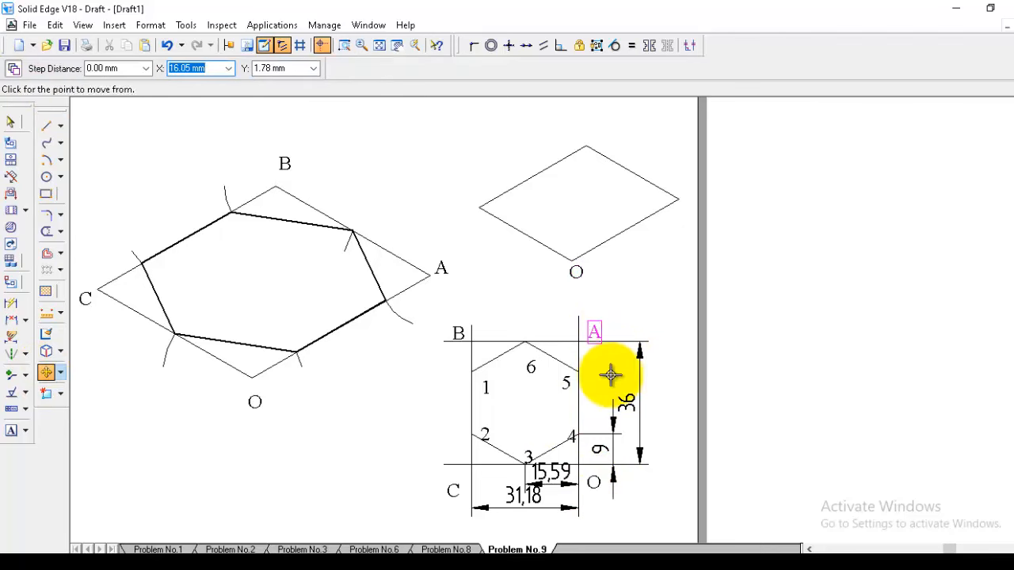
click(711, 257)
click(458, 334)
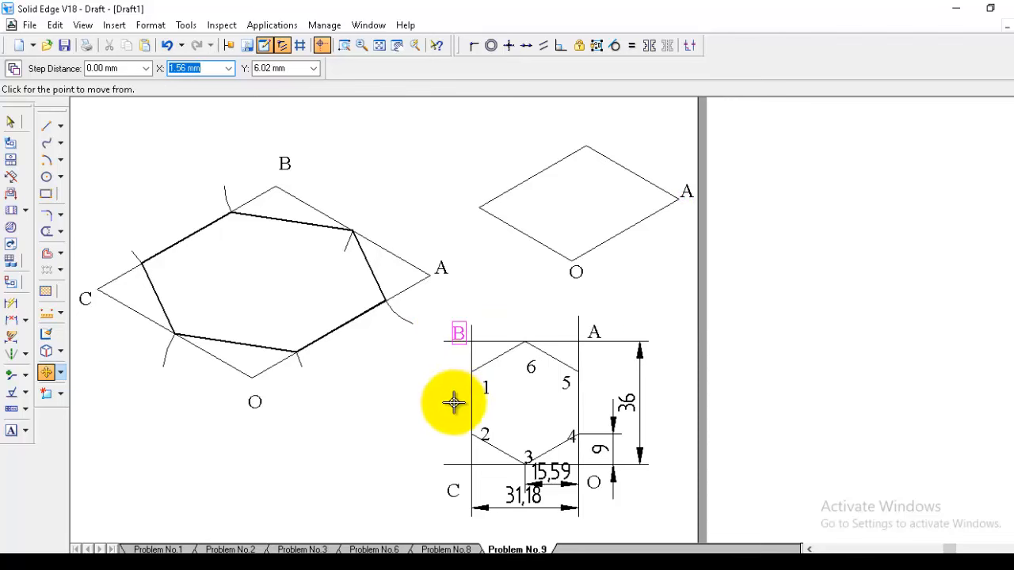
click(454, 402)
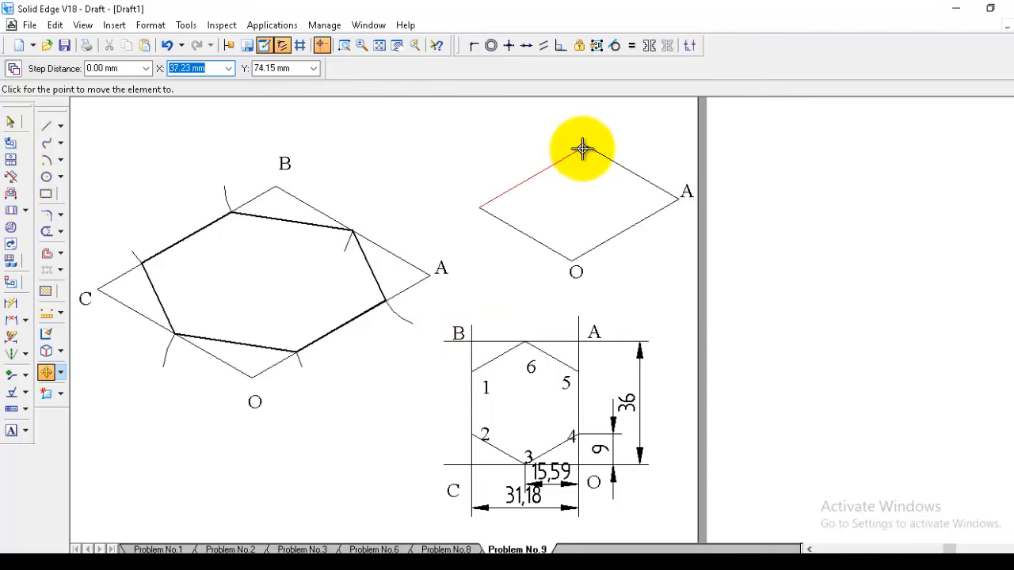
click(619, 231)
click(448, 491)
click(444, 498)
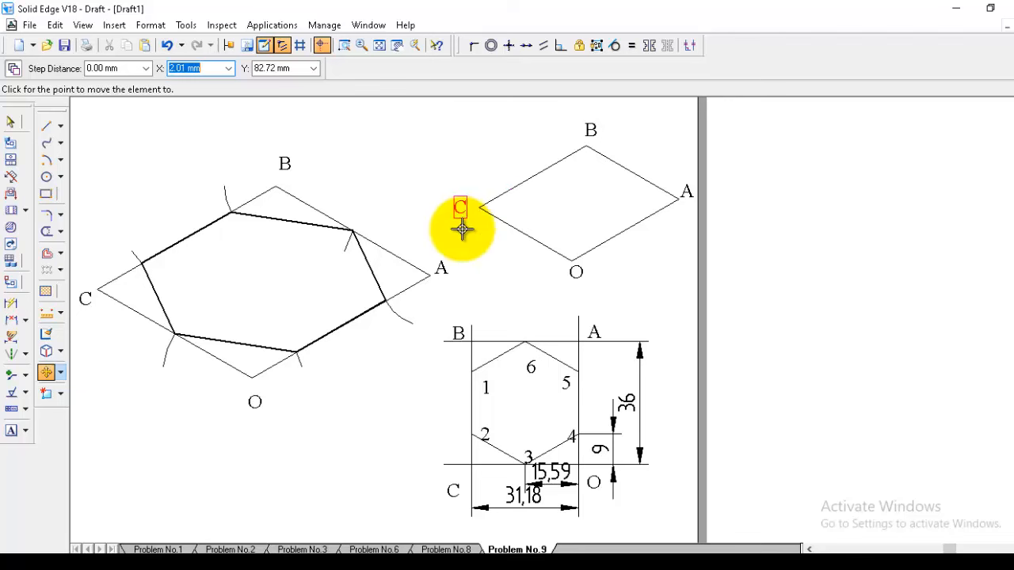
click(462, 229)
Draw 9 mm radius arcs centred on corners O and A, cutting side OA of the small isometric box.
click(47, 162)
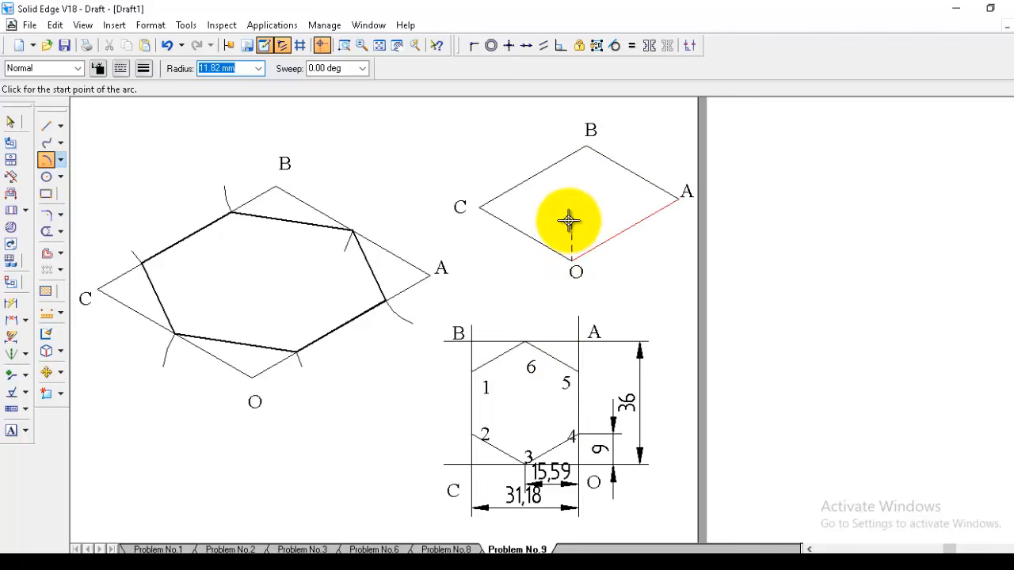
text(9)
key(Tab)
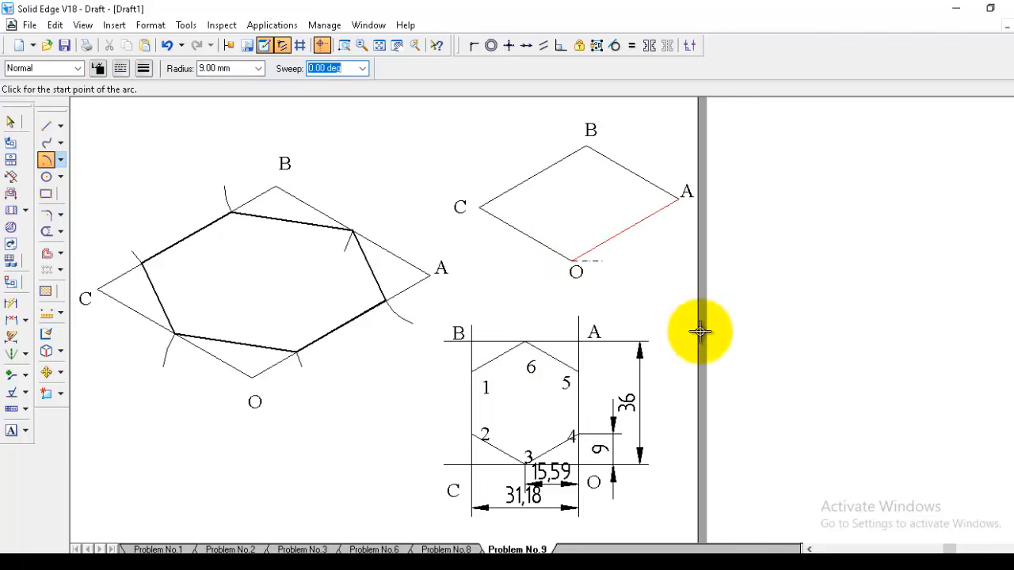
click(594, 252)
click(602, 255)
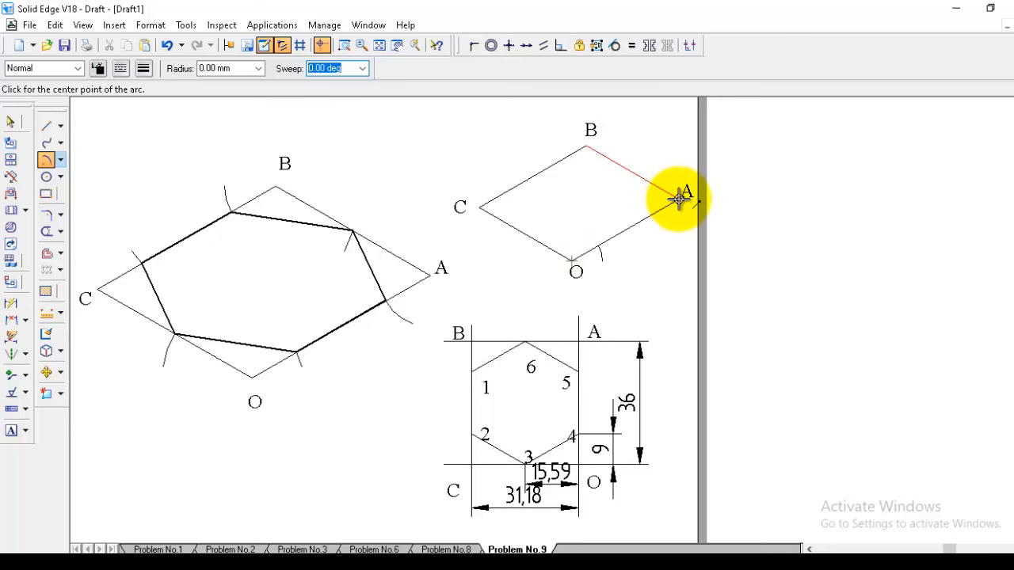
click(678, 198)
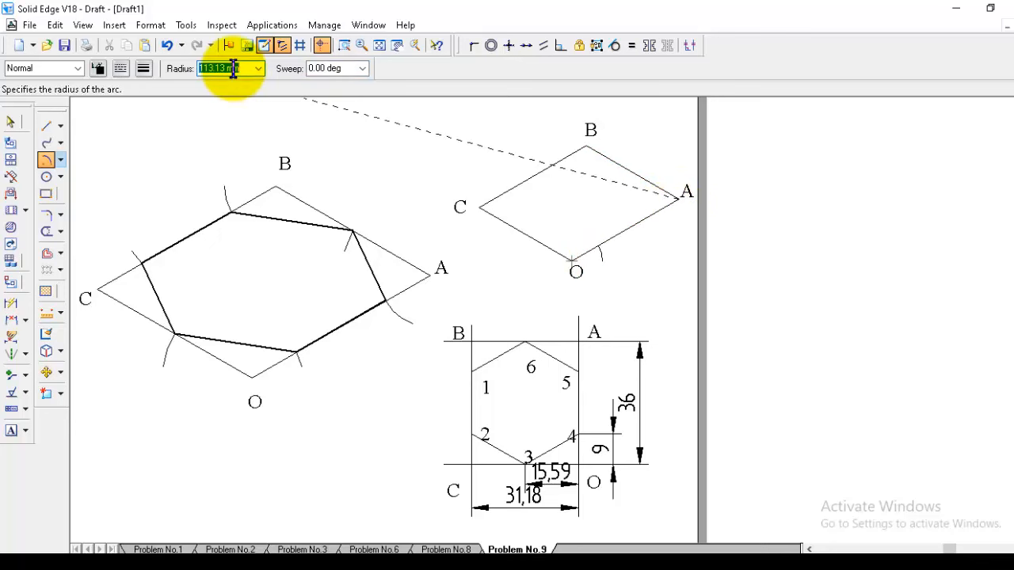
click(664, 219)
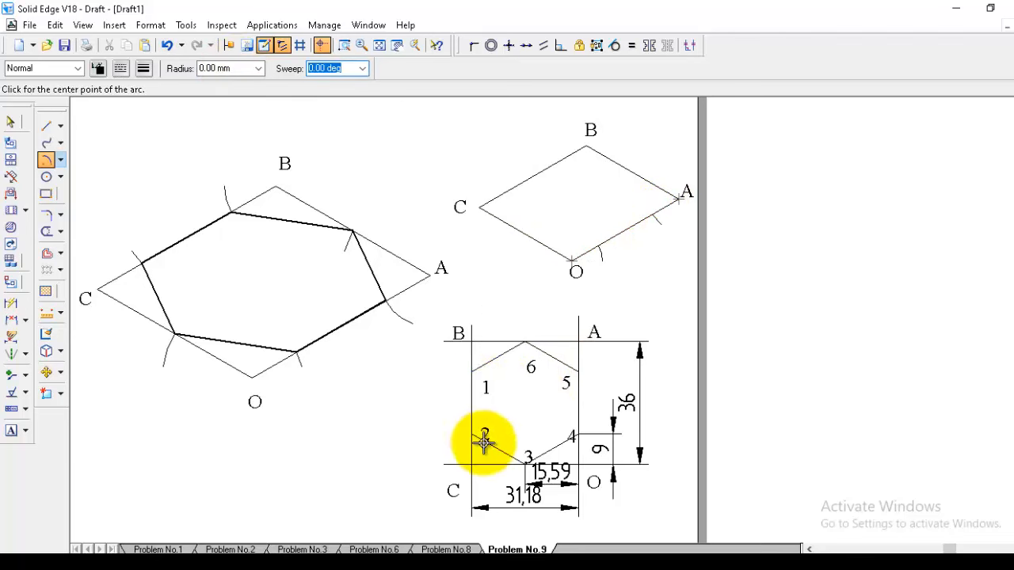
Draw 9 mm radius arcs centred on corners B and C, cutting side BC of the small isometric box.
click(587, 147)
click(229, 69)
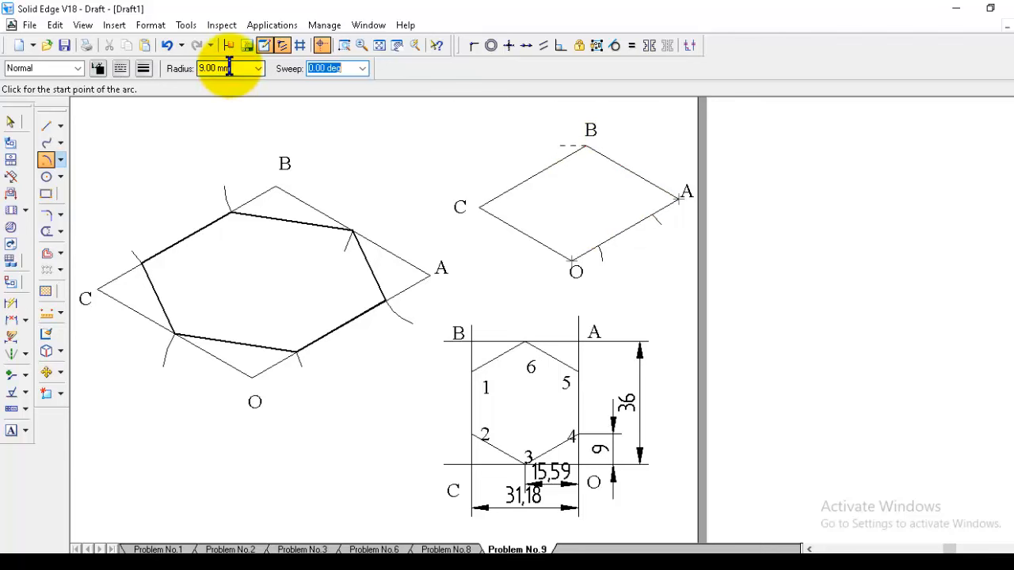
click(558, 158)
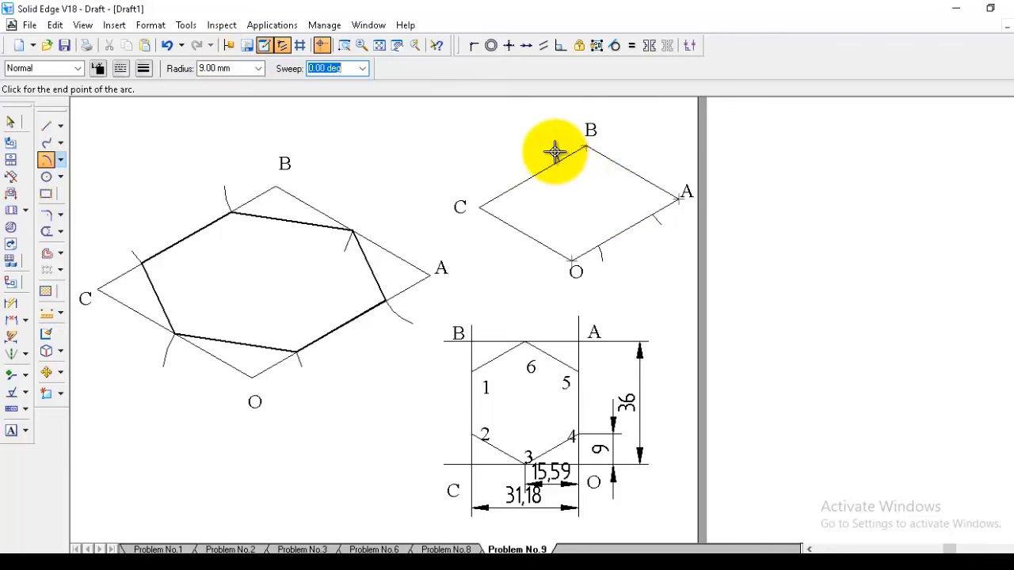
click(478, 206)
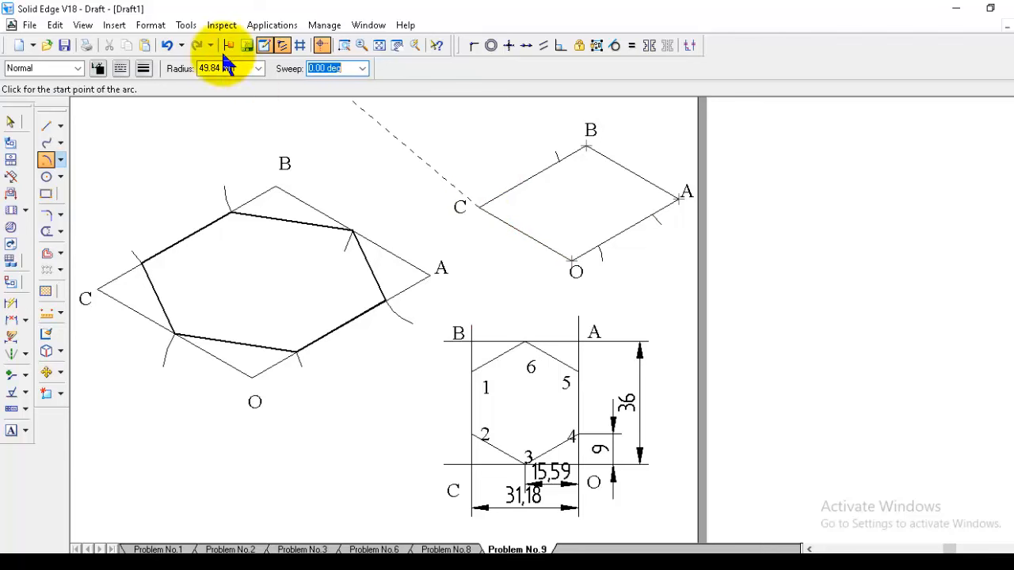
click(230, 69)
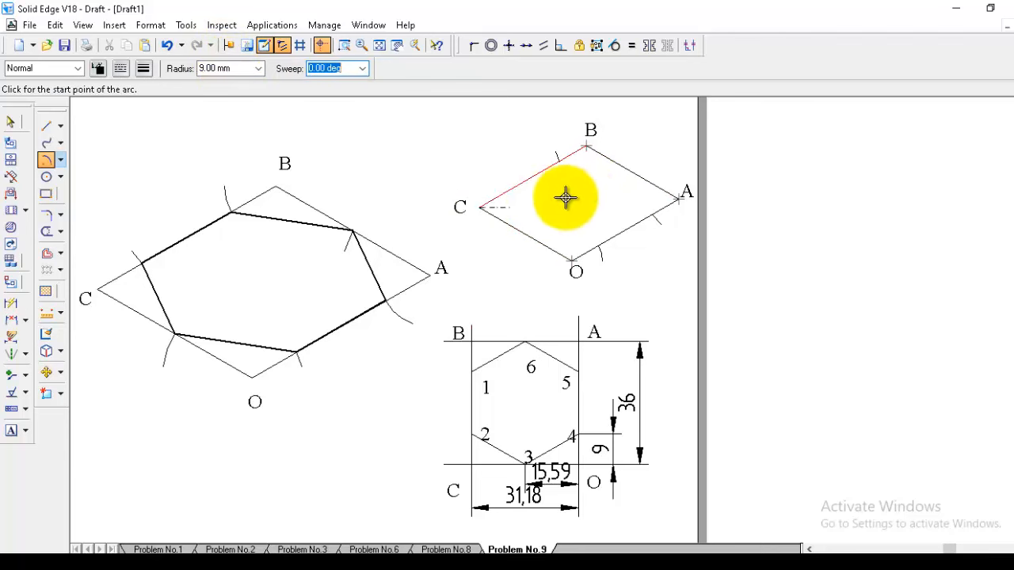
click(500, 193)
click(496, 180)
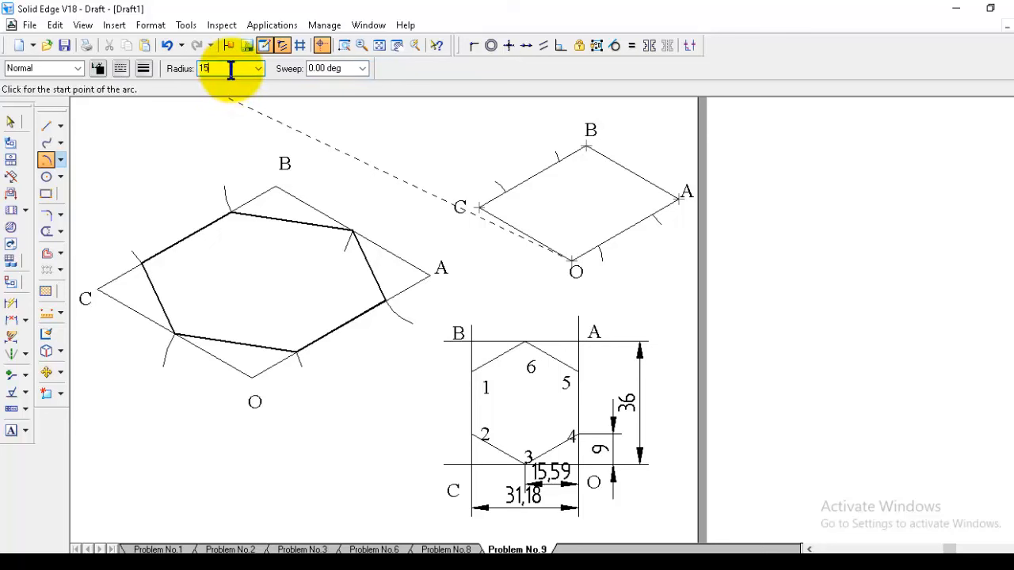
key(Tab)
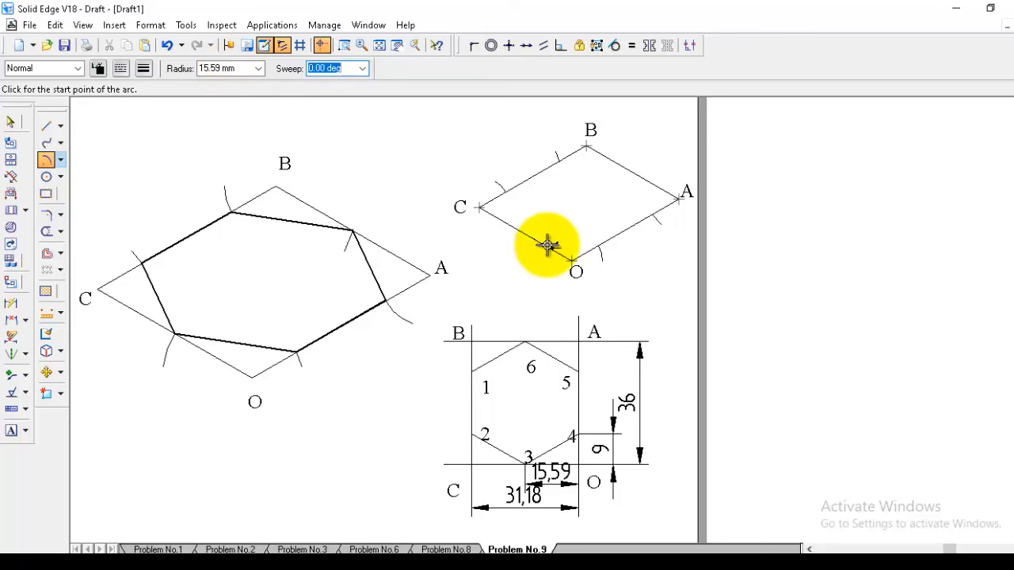
click(543, 241)
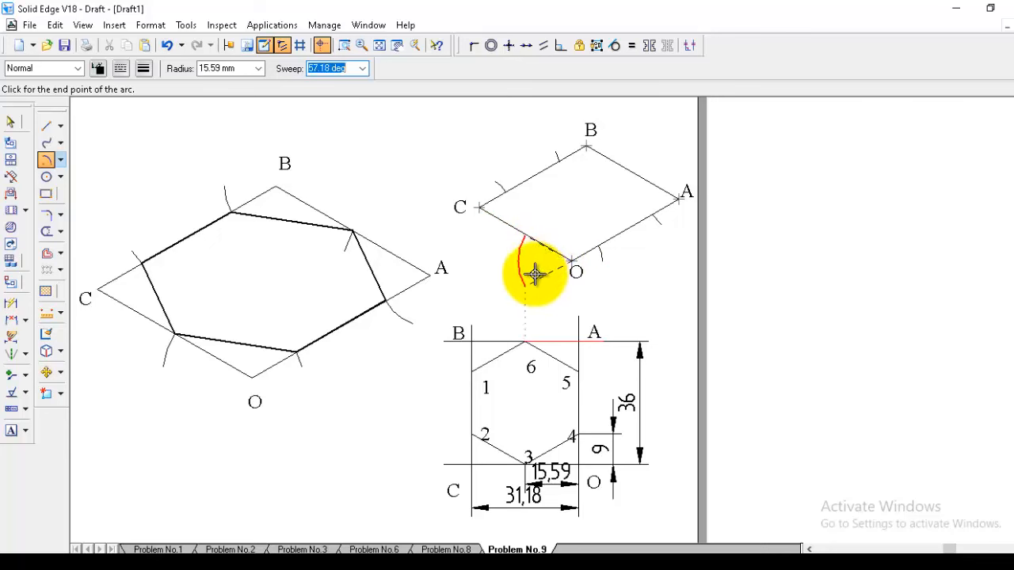
click(538, 271)
click(470, 204)
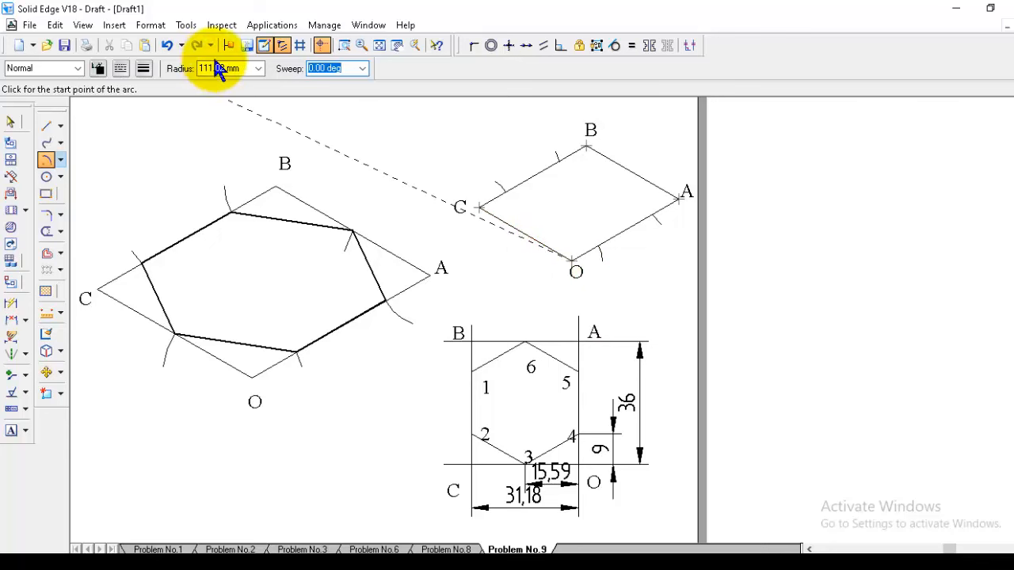
Draw 15.59 mm radius arcs from corner O across side OC and from corner A across side AB.
click(225, 69)
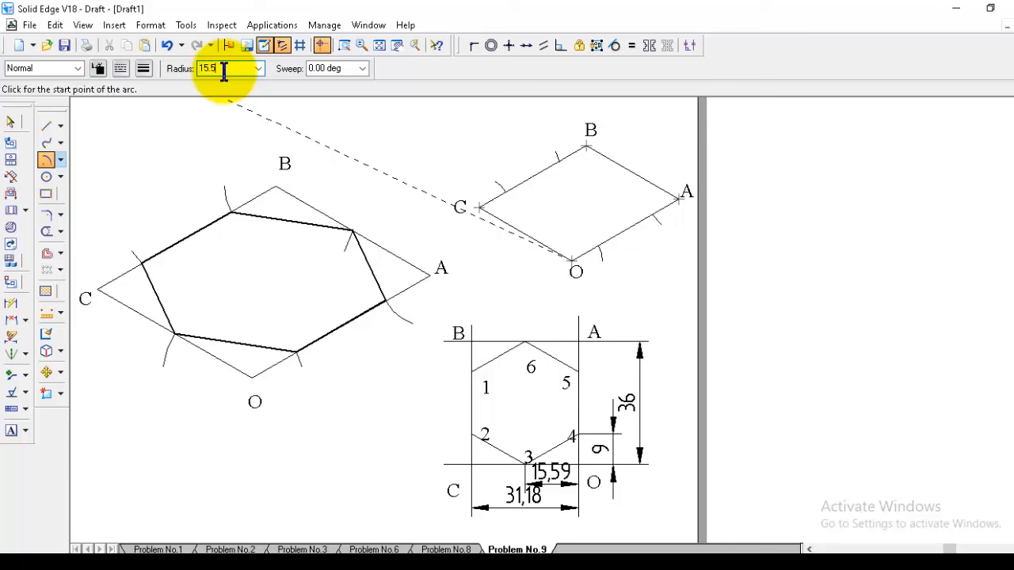
key(Tab)
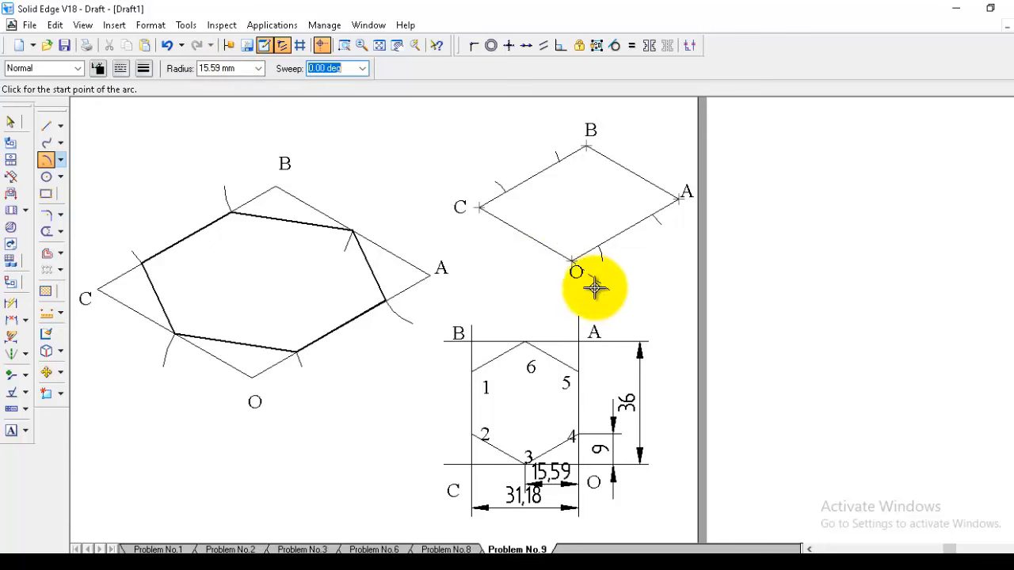
click(525, 234)
click(531, 229)
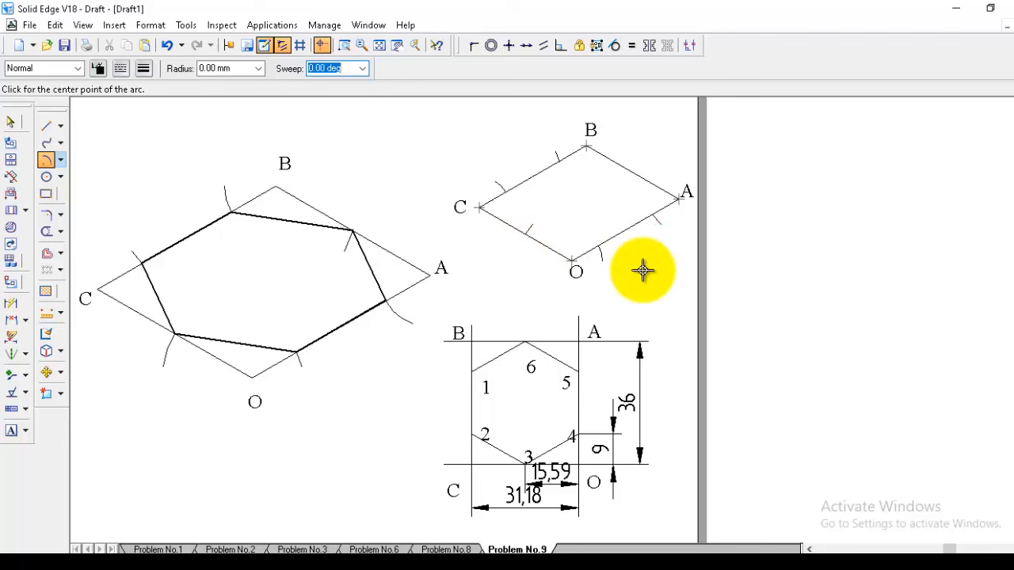
click(681, 198)
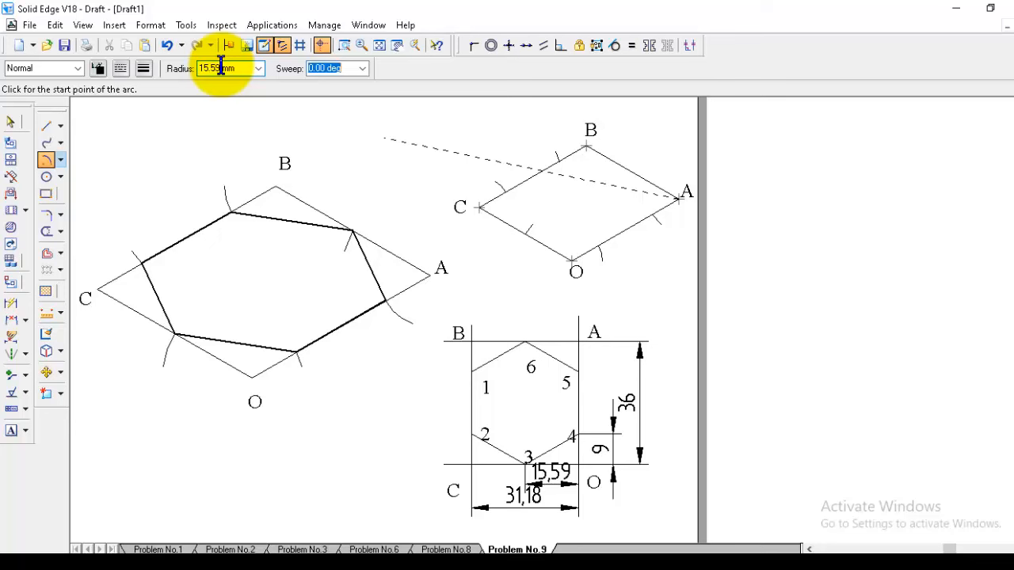
click(639, 175)
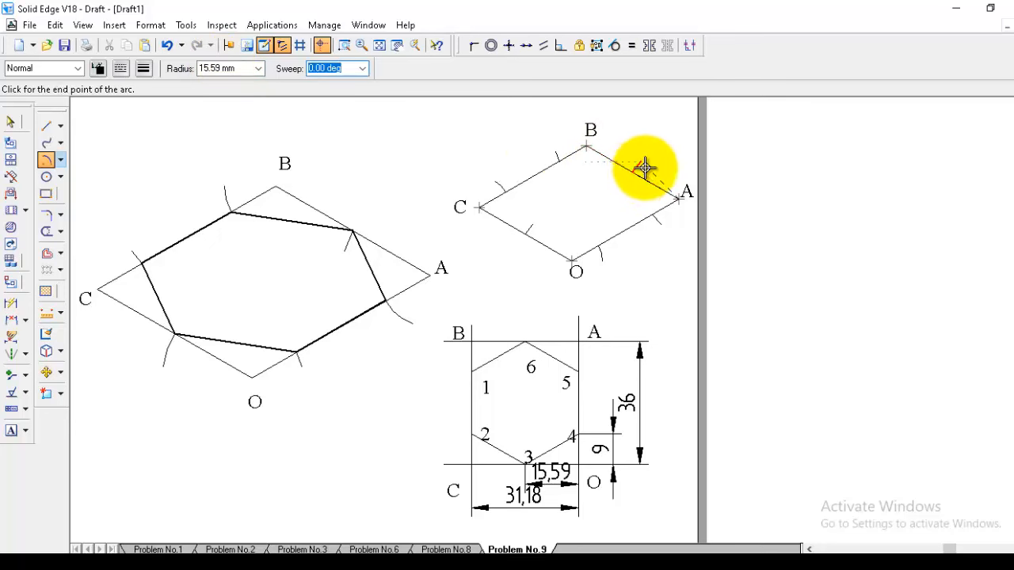
Connect the six arc intersections on the small isometric box into a closed hexagon using Visible style lines.
click(47, 128)
click(79, 68)
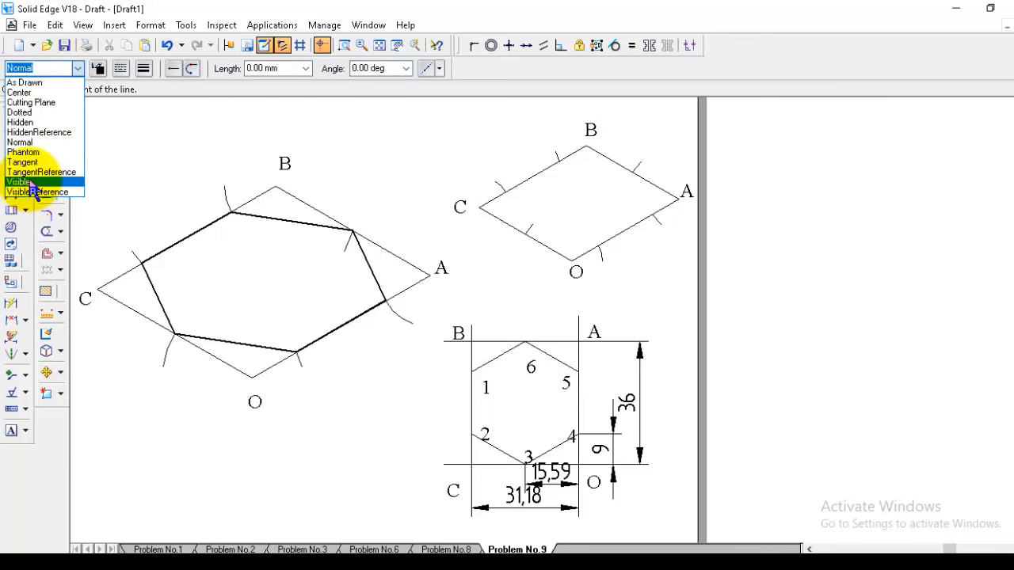
click(29, 191)
click(587, 147)
click(496, 193)
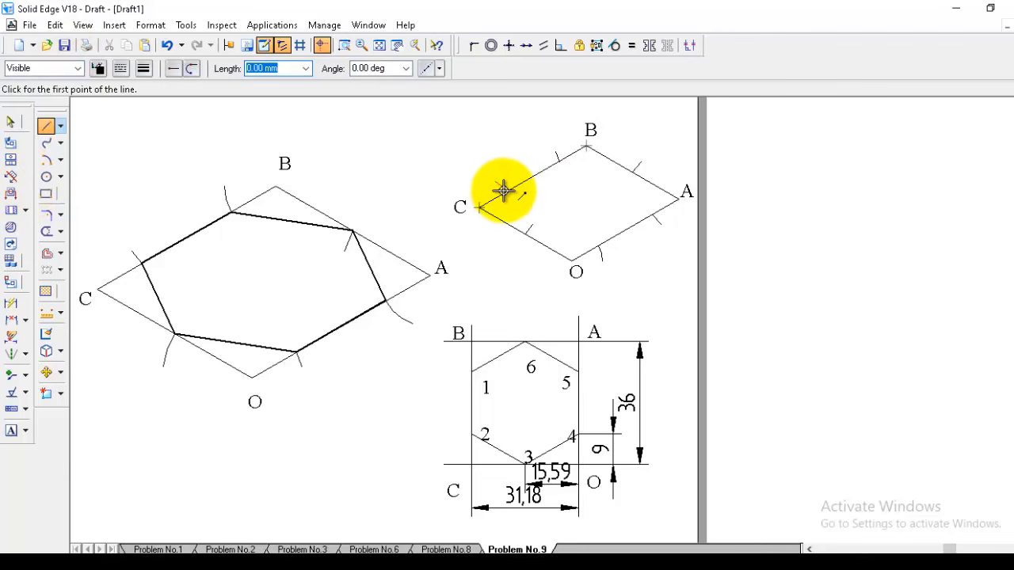
click(504, 191)
click(525, 234)
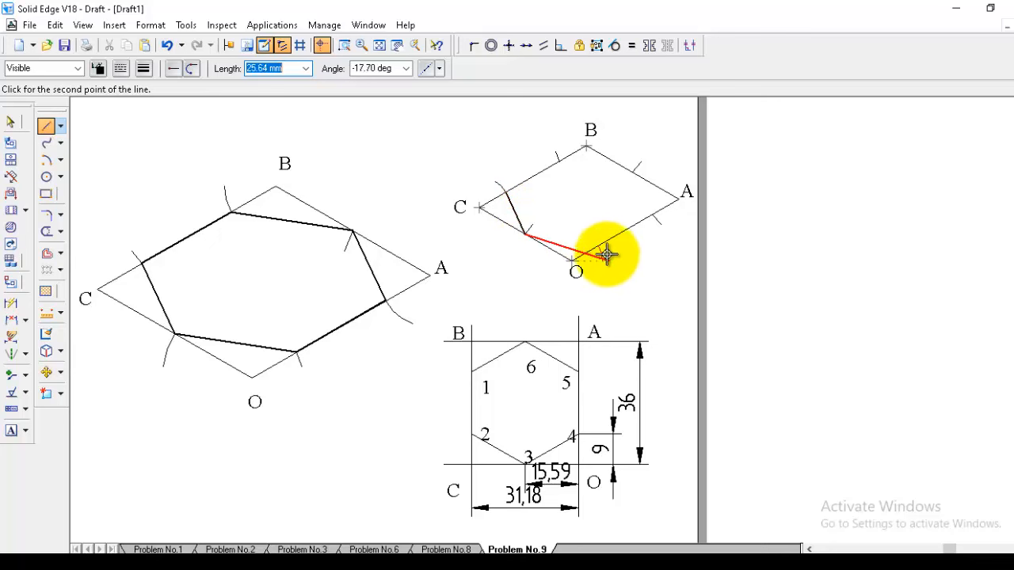
click(597, 245)
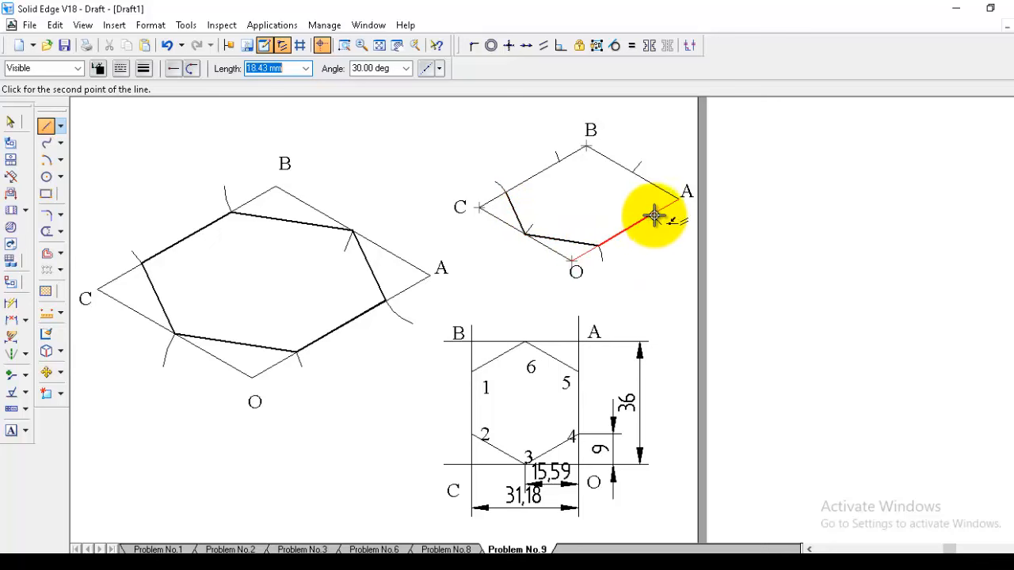
click(650, 214)
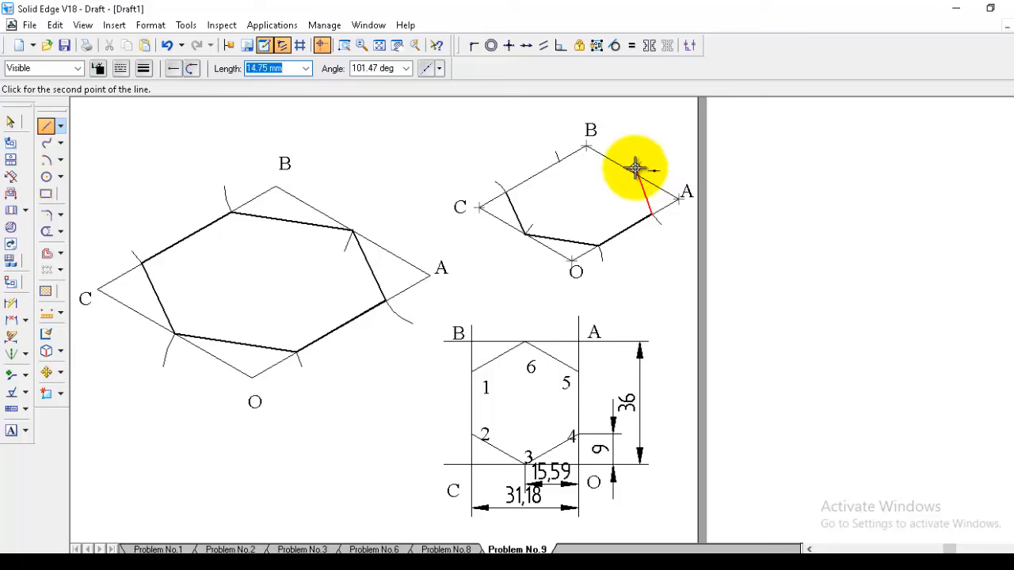
click(635, 170)
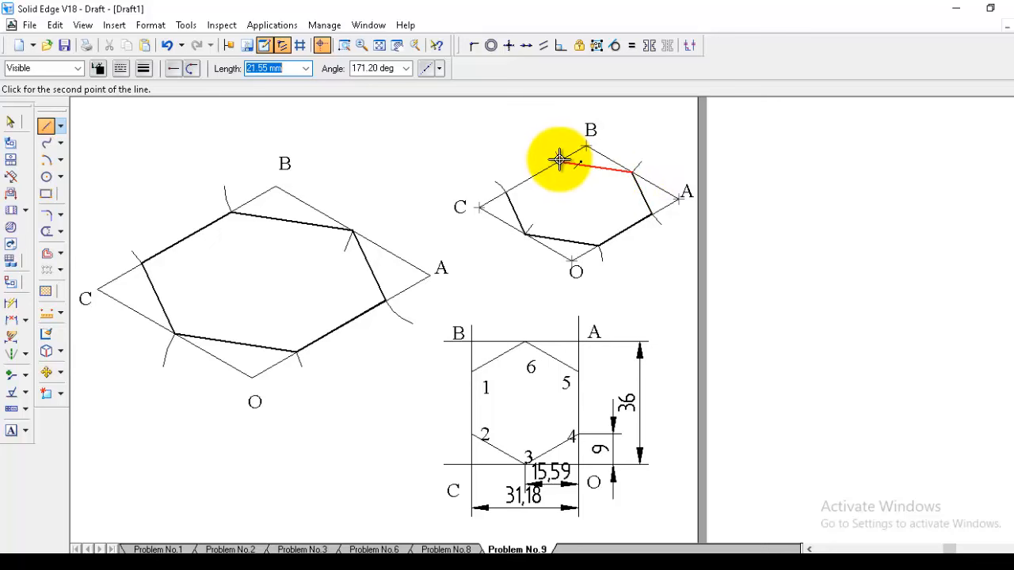
click(559, 161)
click(507, 190)
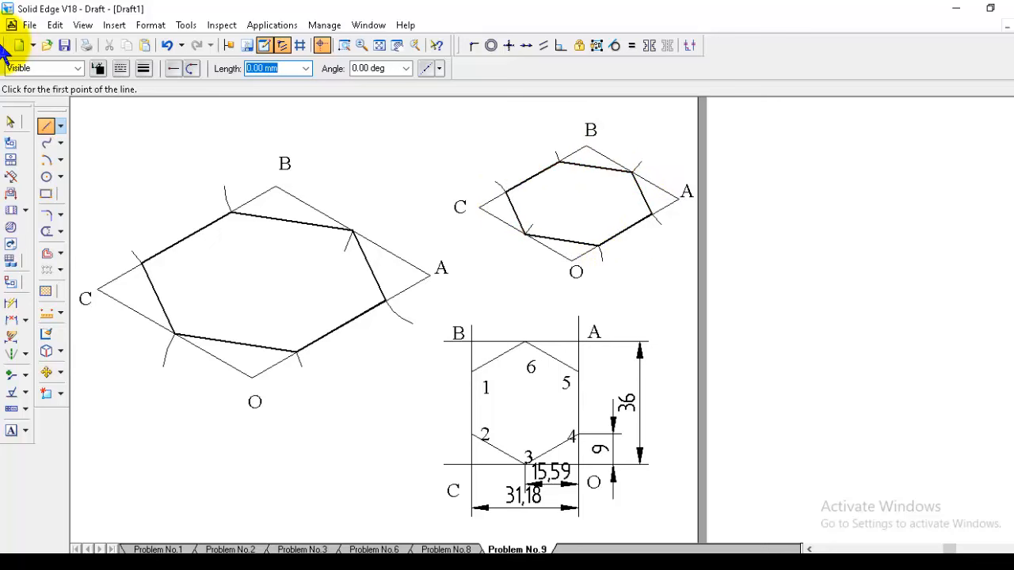
Draw the diagonal from corner C to corner A in both isometric boxes using Normal style lines.
click(14, 127)
click(45, 126)
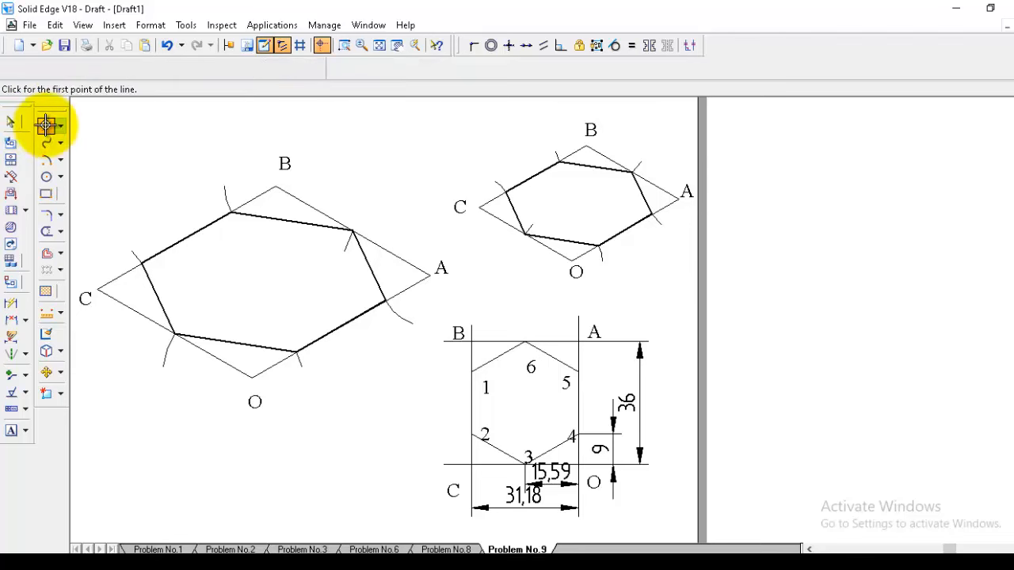
click(78, 69)
click(46, 142)
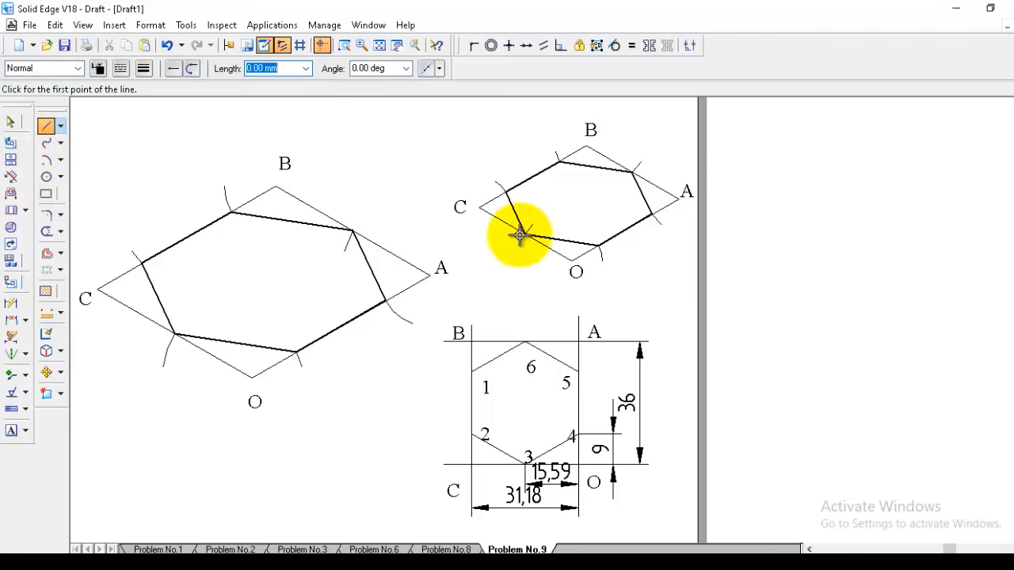
click(481, 208)
click(678, 199)
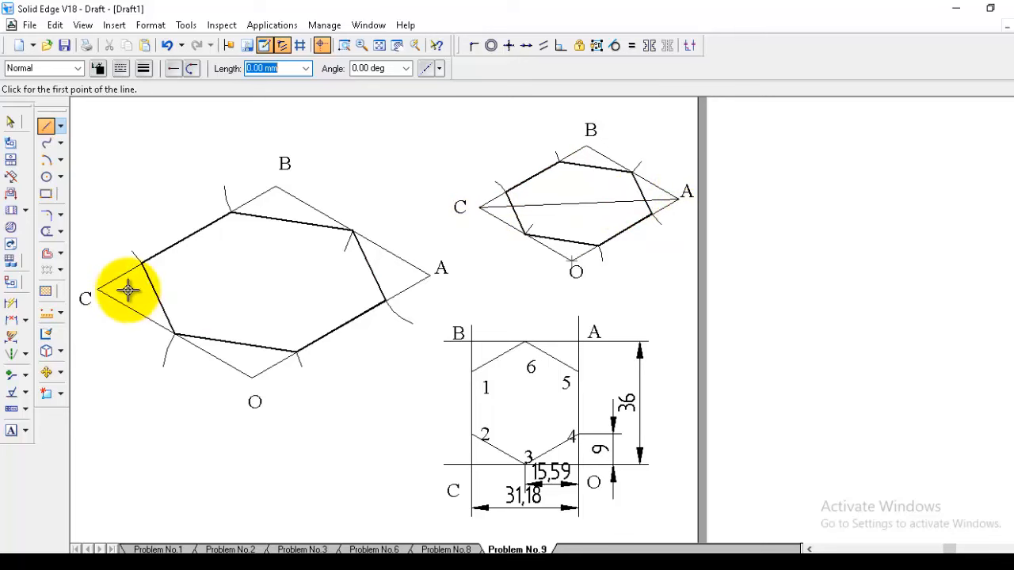
click(430, 275)
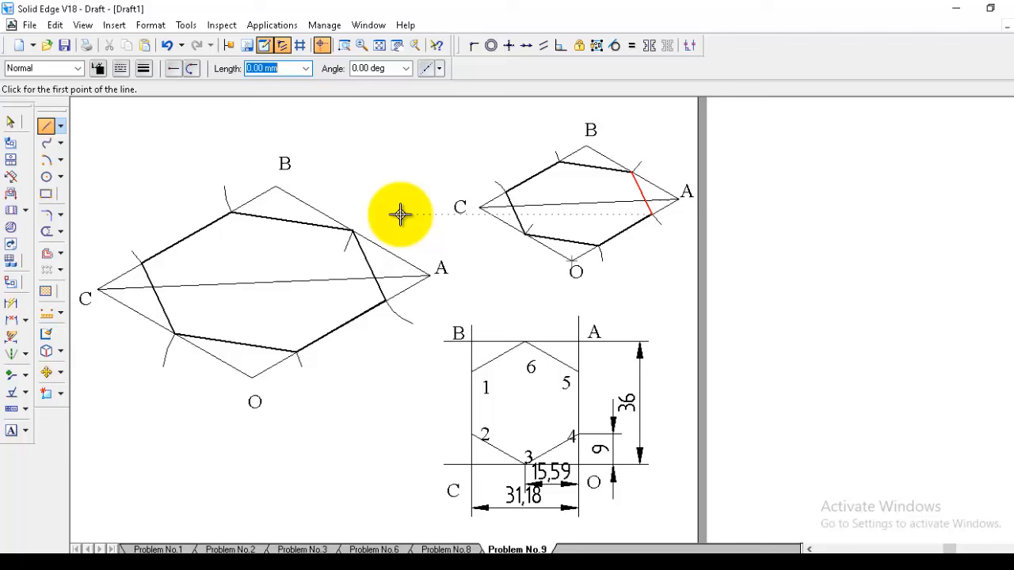
Delete the construction arc near corner C and sides OC and BC of the box around the small hexagon.
click(10, 121)
click(497, 185)
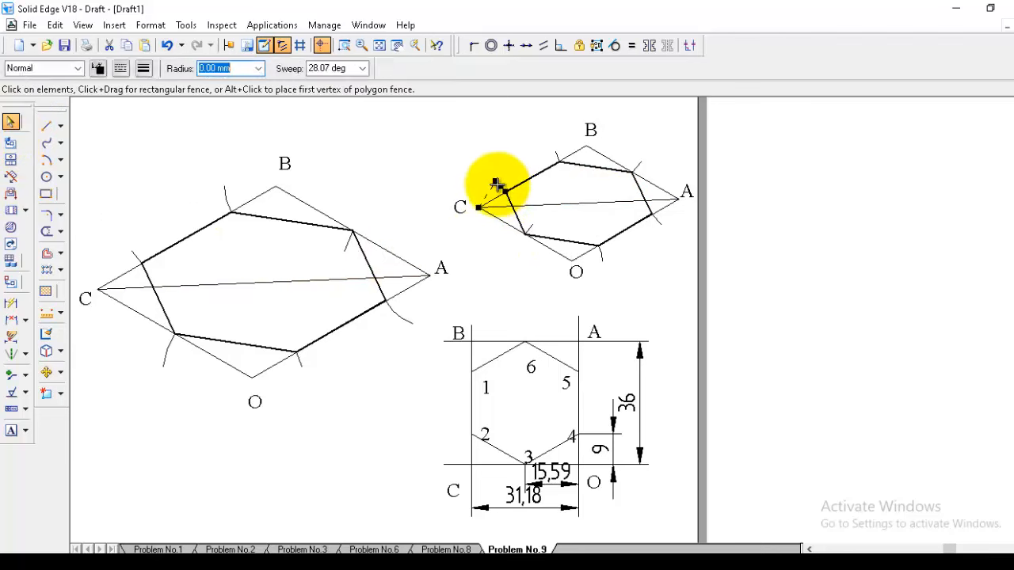
key(Delete)
click(505, 222)
click(491, 198)
key(Delete)
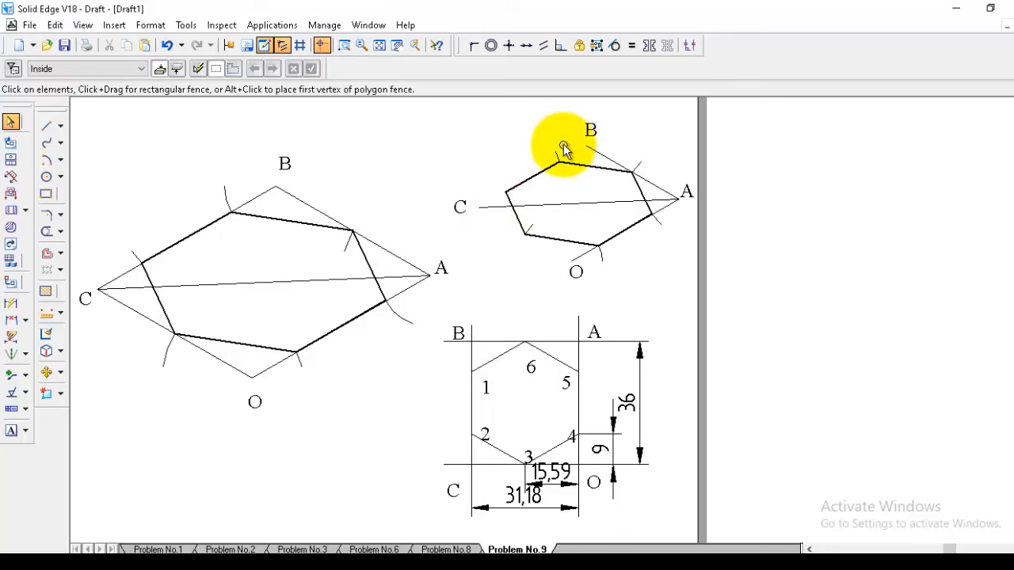
click(555, 164)
key(Delete)
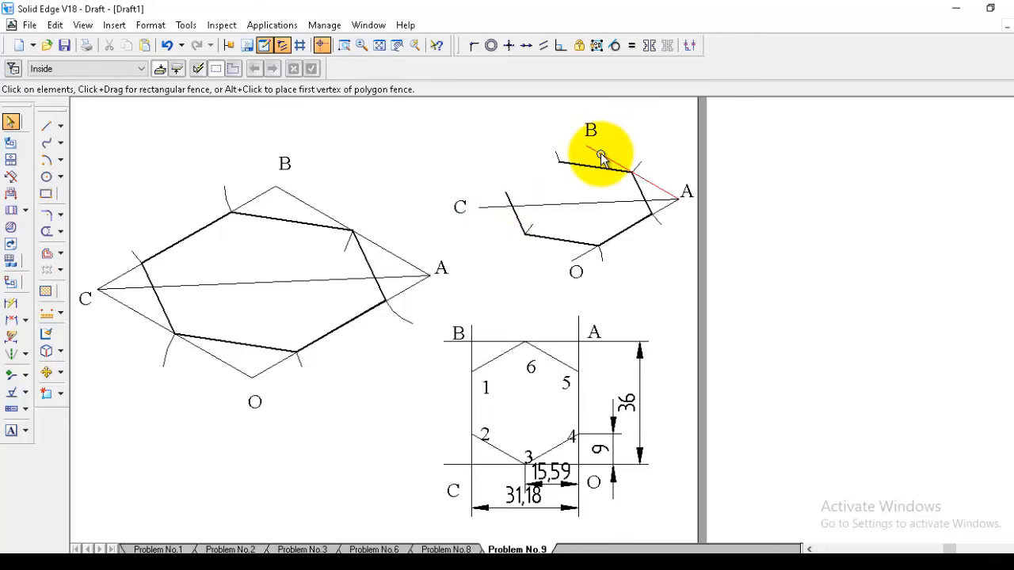
key(ctrl+z)
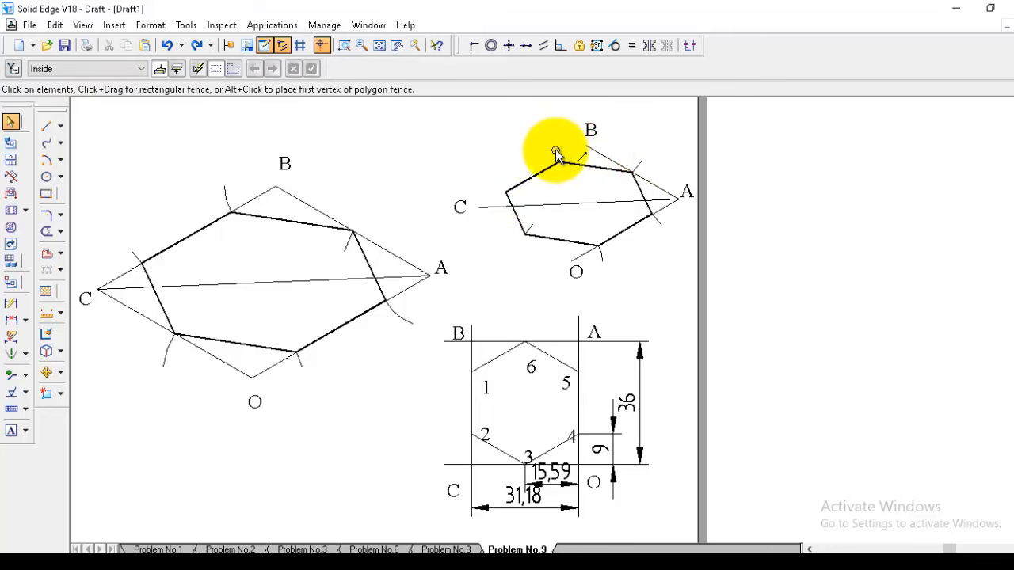
Delete the remaining construction arcs and box sides AB and OA around the small hexagon, keeping the hexagon and its diagonal.
click(557, 155)
key(Delete)
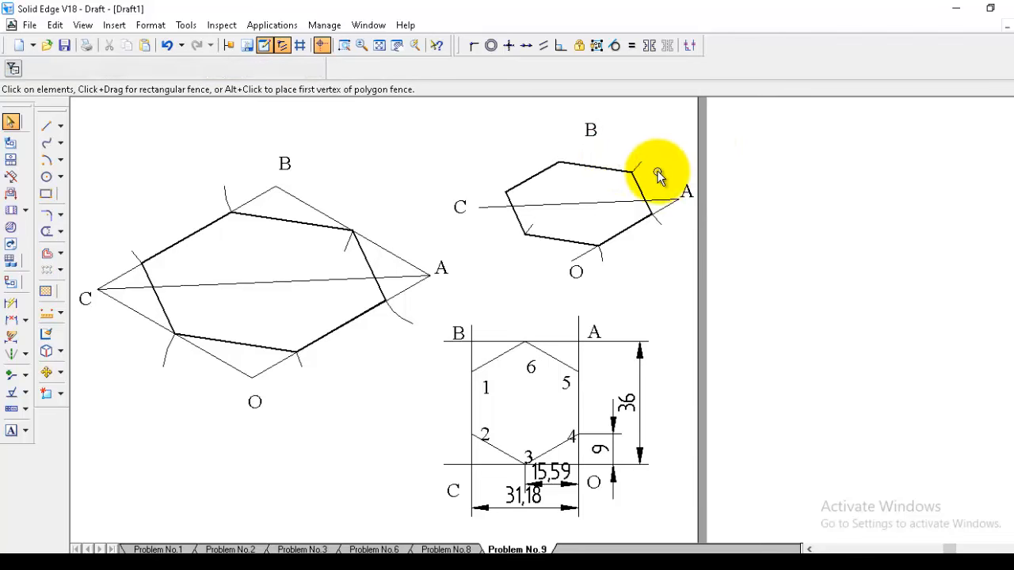
click(643, 163)
key(Delete)
click(666, 206)
key(Delete)
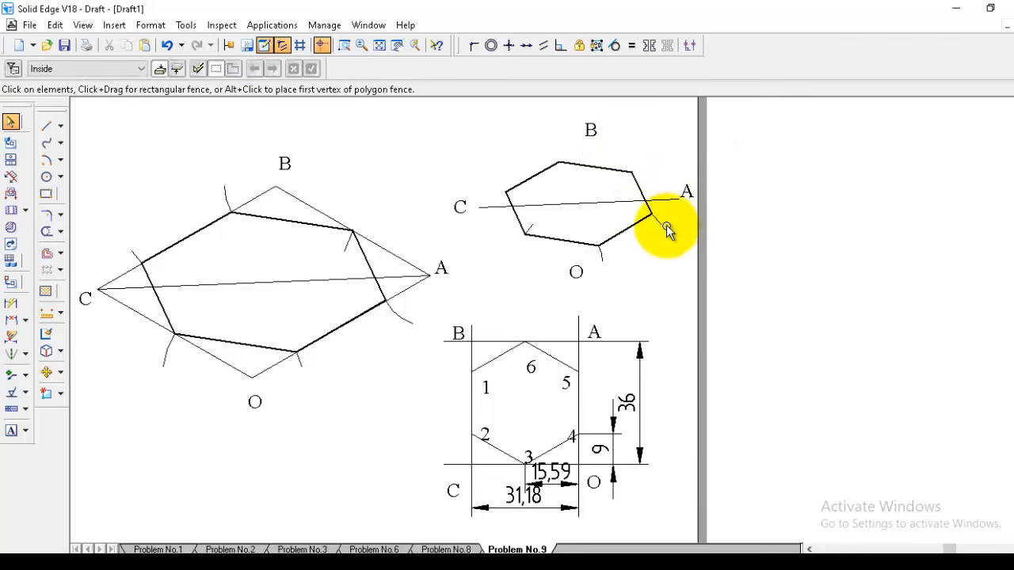
click(662, 225)
key(Delete)
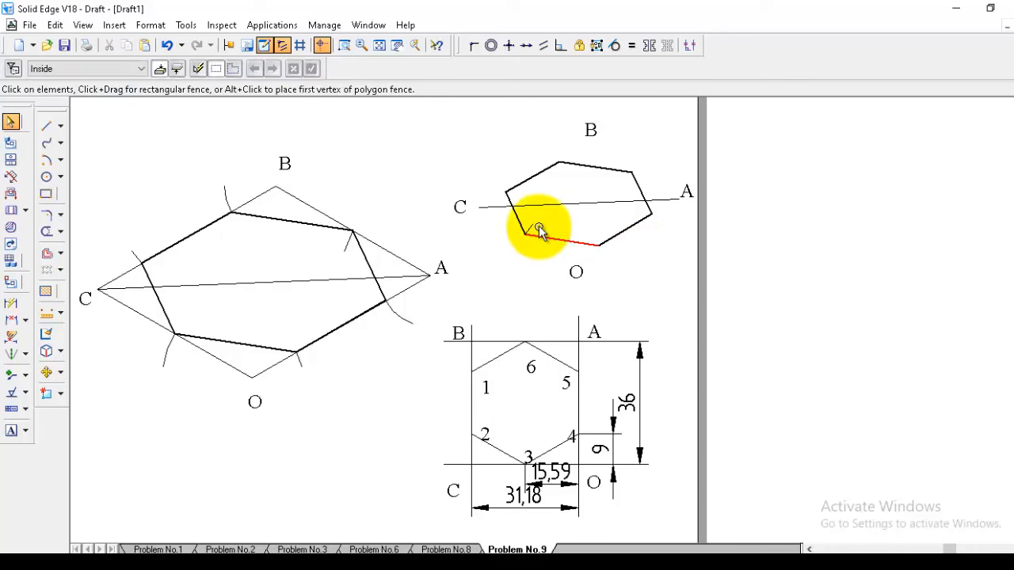
click(532, 225)
key(Delete)
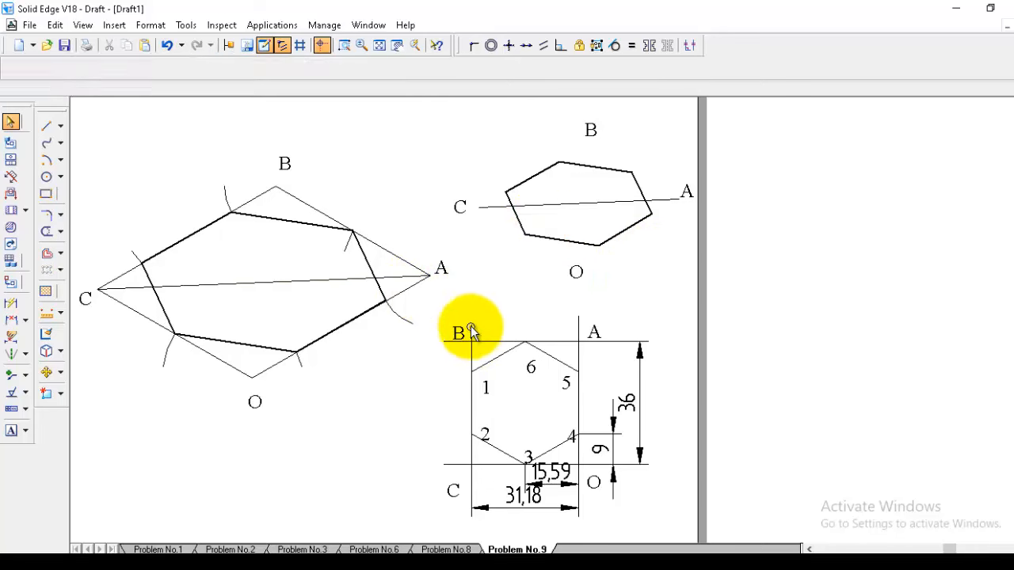
Delete box sides OA and OC around the large hexagon together with the construction arcs crossing them.
click(405, 319)
key(Delete)
click(403, 295)
key(Delete)
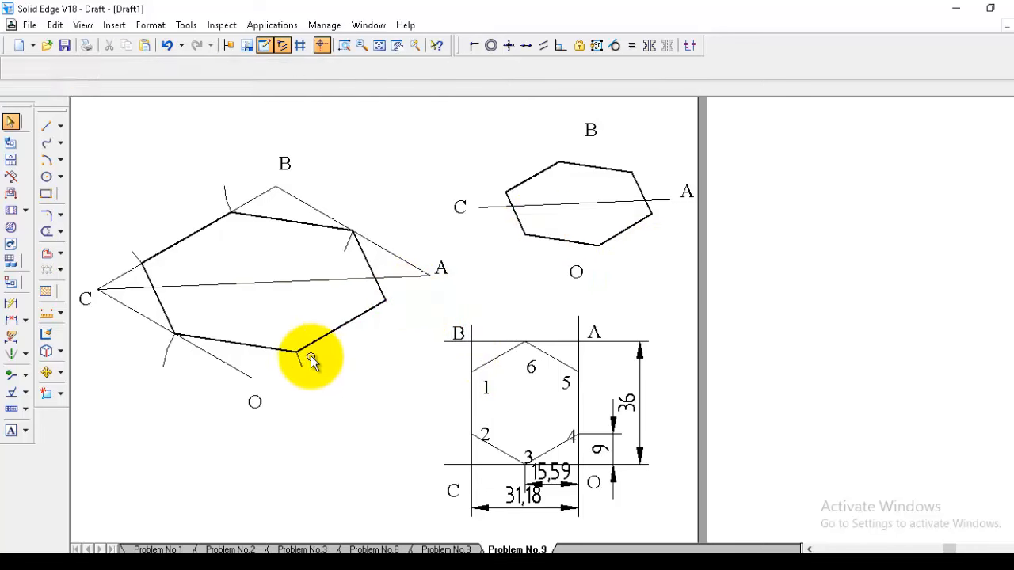
click(305, 367)
key(Delete)
click(230, 365)
key(Delete)
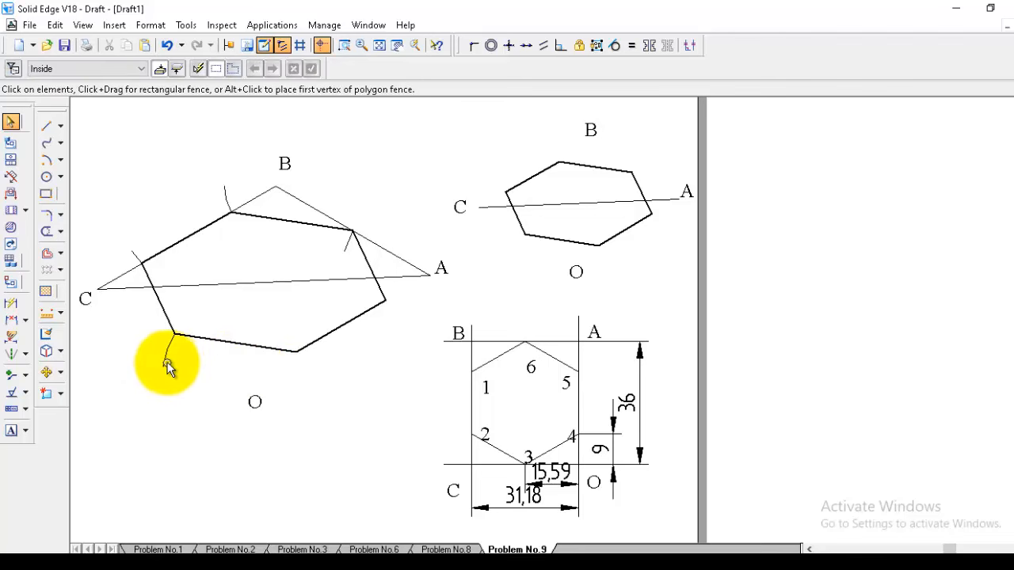
click(167, 362)
key(Delete)
Delete box sides BC and AB around the large hexagon together with their construction arcs.
click(108, 280)
key(Delete)
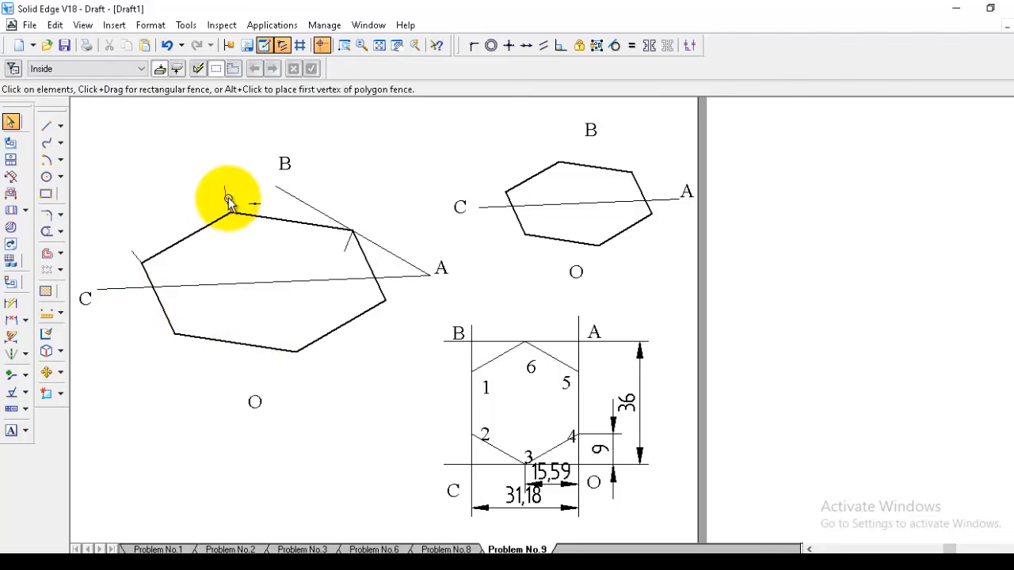
click(227, 199)
key(Delete)
click(133, 252)
key(Delete)
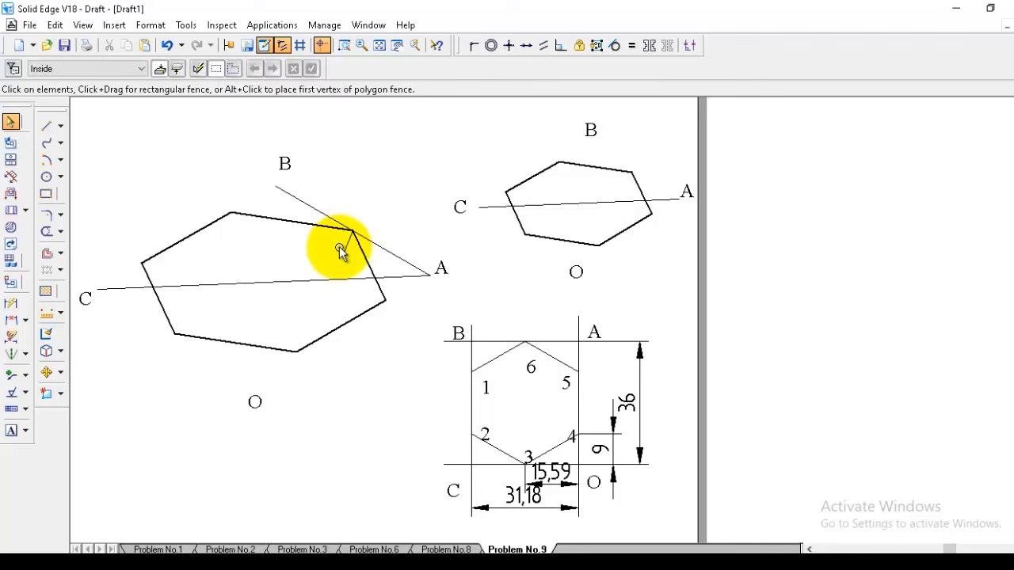
click(343, 245)
key(Delete)
click(305, 203)
key(Delete)
Delete the corner labels A, B, C and O around both isometric hexagons.
click(283, 169)
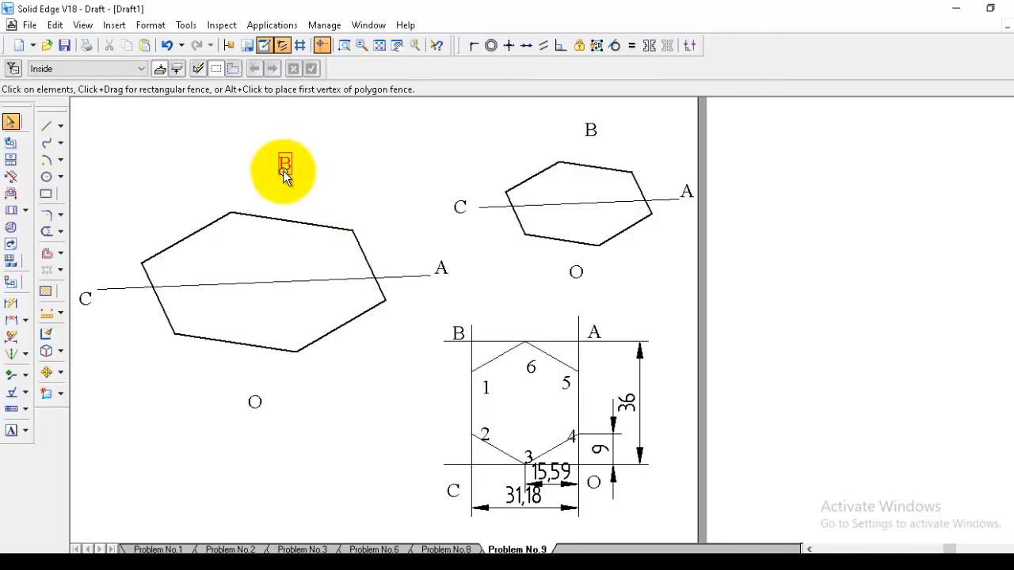
key(Delete)
click(462, 214)
key(Delete)
click(254, 401)
key(Delete)
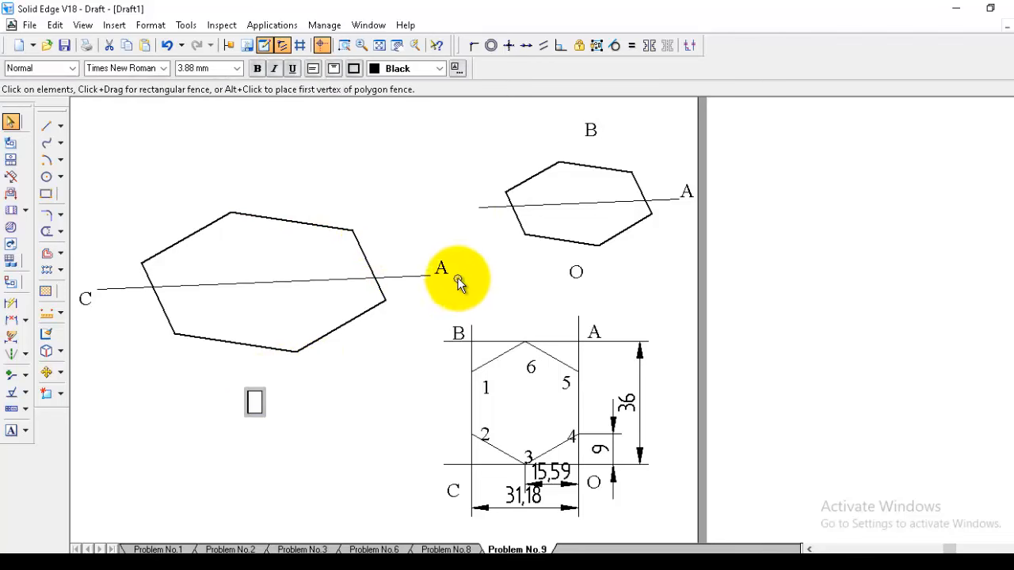
click(442, 270)
key(Delete)
click(86, 301)
key(Delete)
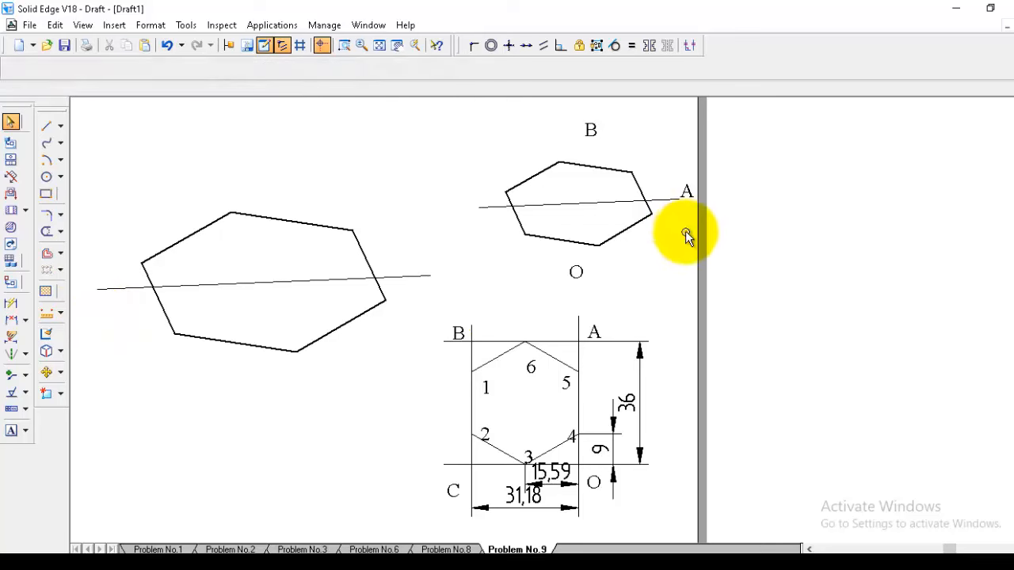
click(582, 271)
key(Delete)
click(683, 187)
key(Delete)
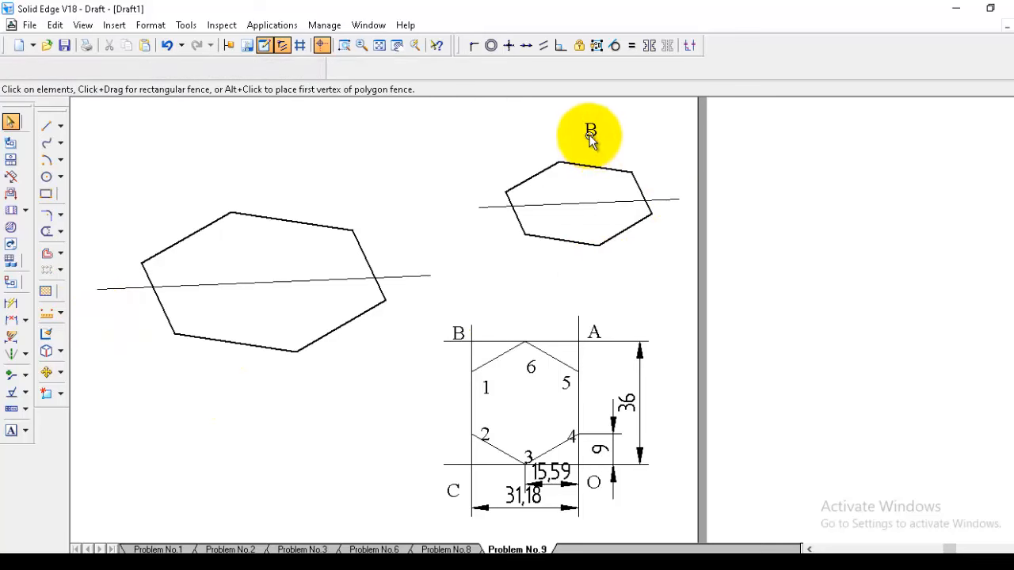
click(591, 134)
key(Delete)
Draw a vertical 50 mm axis line in Normal style upward from the midpoint of the large hexagon's diagonal.
click(380, 47)
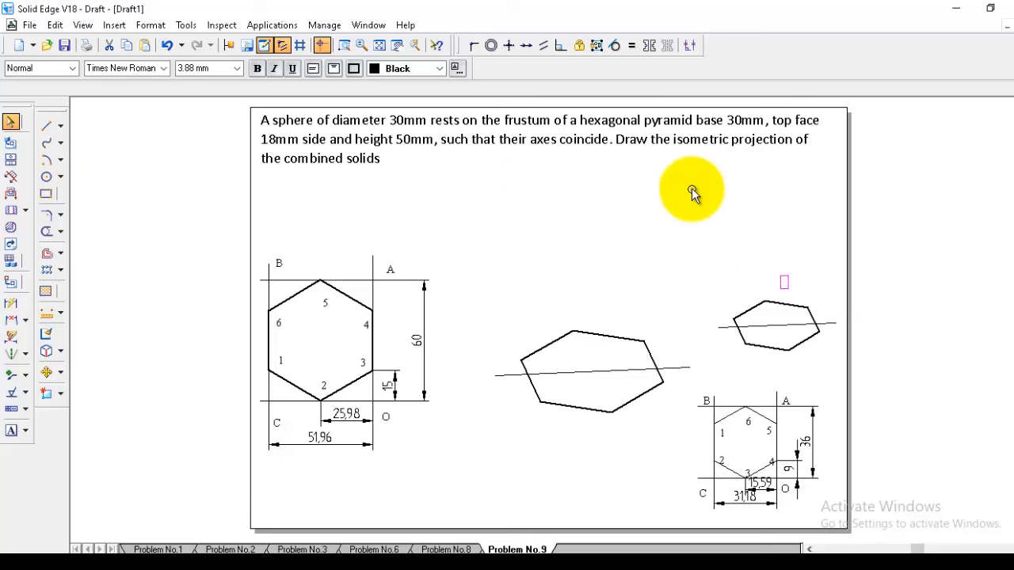
click(674, 210)
click(45, 126)
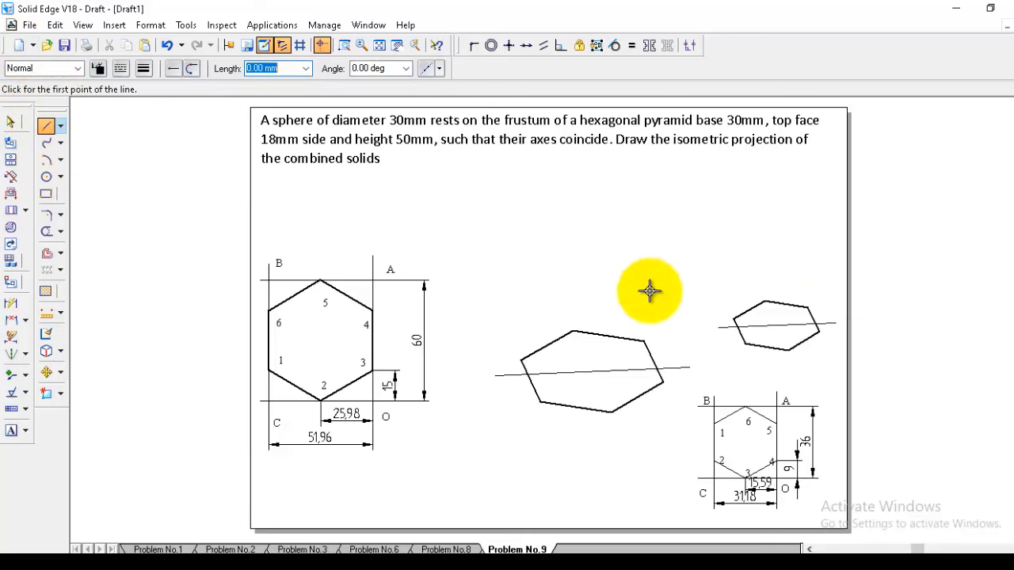
click(593, 369)
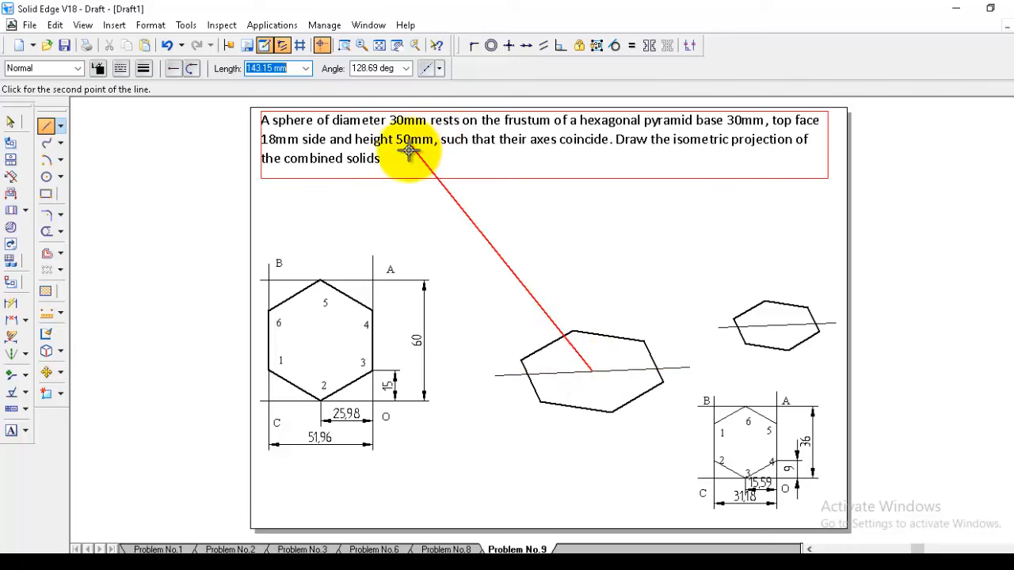
click(593, 270)
key(Escape)
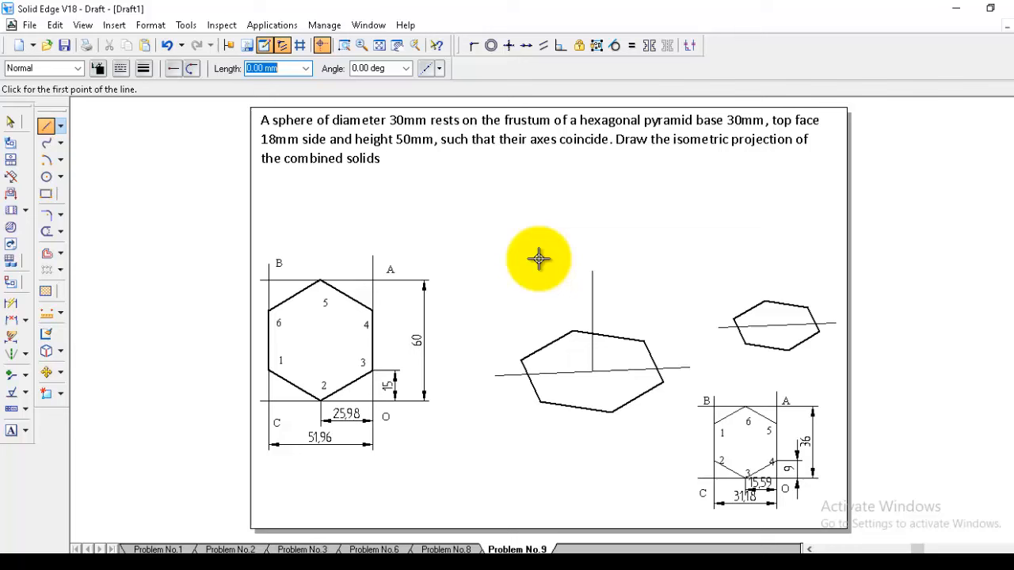
Move the small hexagon with its diagonal so that its centre sits on the upper end of the vertical axis line.
click(55, 367)
drag(699, 259, 852, 371)
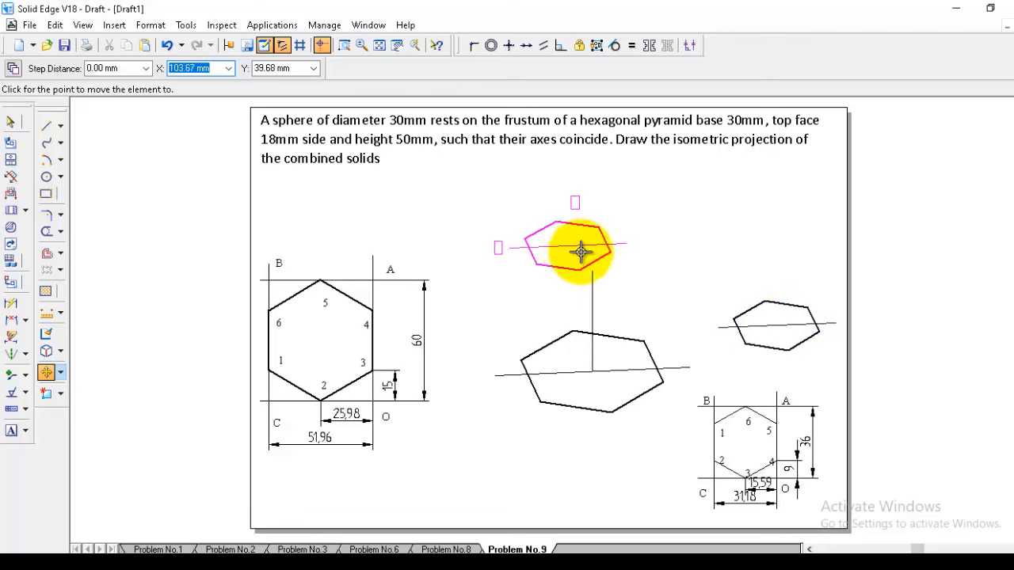
click(591, 270)
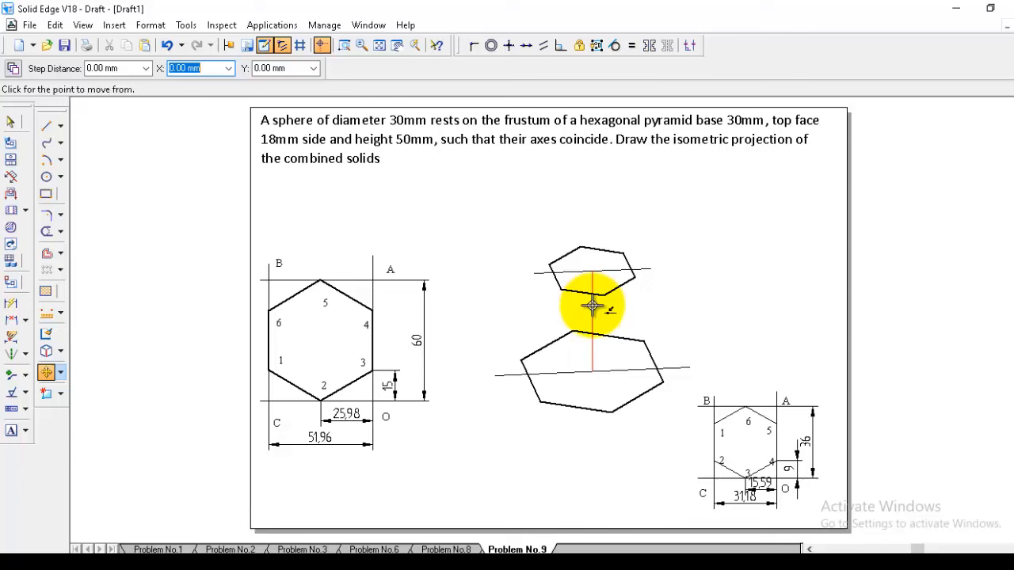
Delete the vertical axis line and the diagonal of the large base hexagon.
click(11, 122)
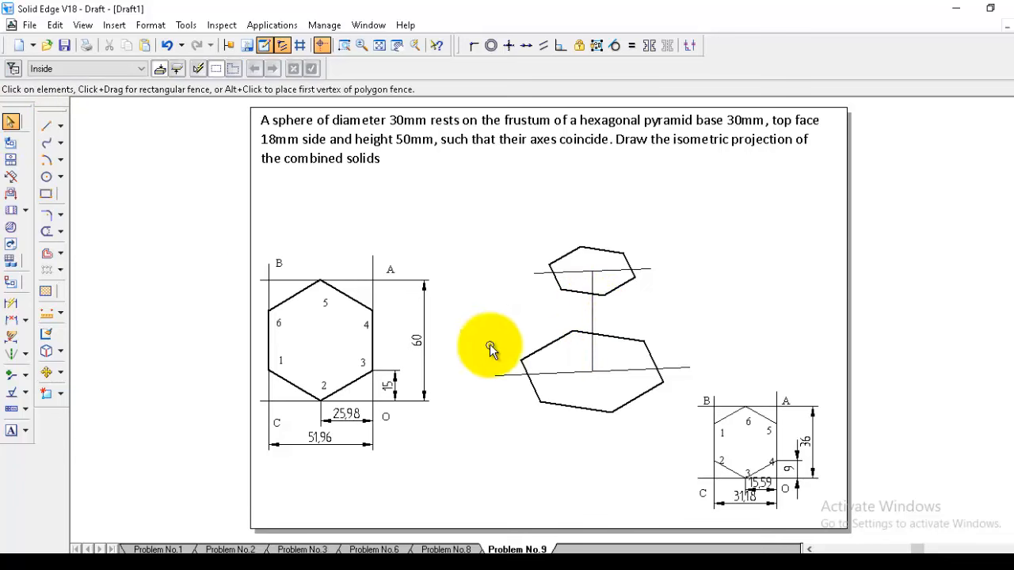
click(591, 313)
key(Delete)
click(616, 370)
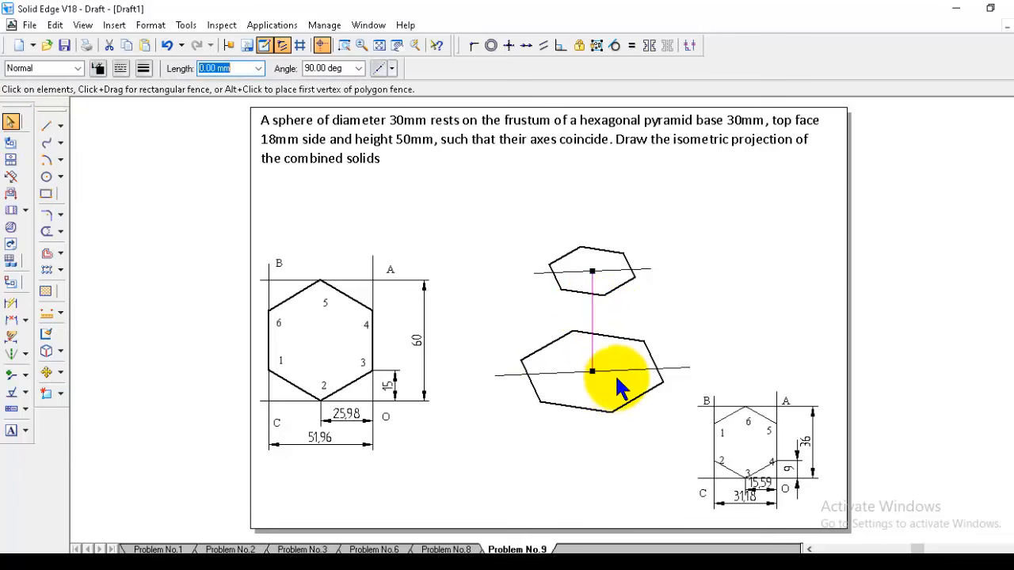
key(Delete)
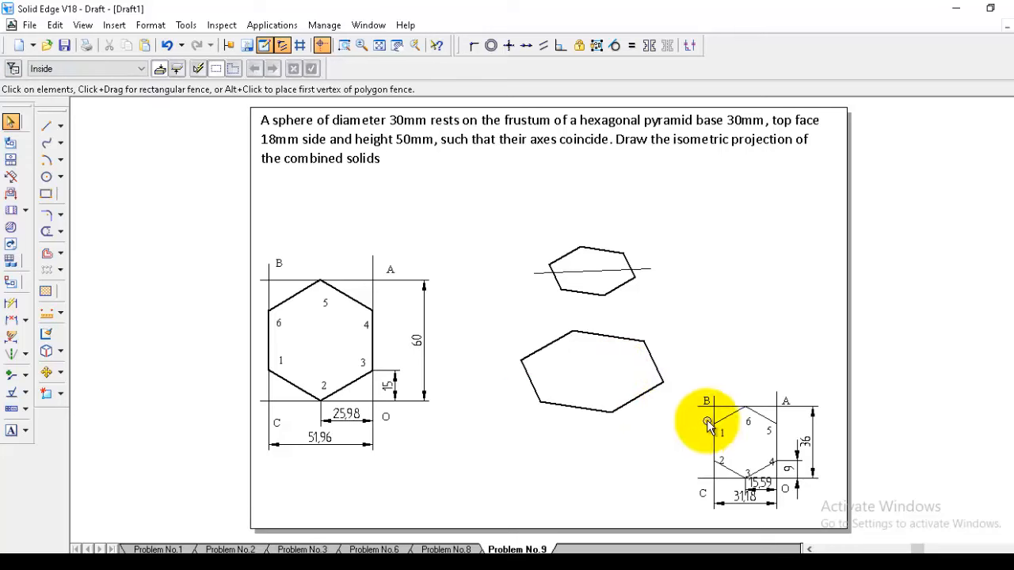
Draw the four visible slant edges of the frustum in Visible style, joining the top hexagon's left, front and right corners to the matching base corners.
click(46, 126)
click(78, 68)
click(47, 179)
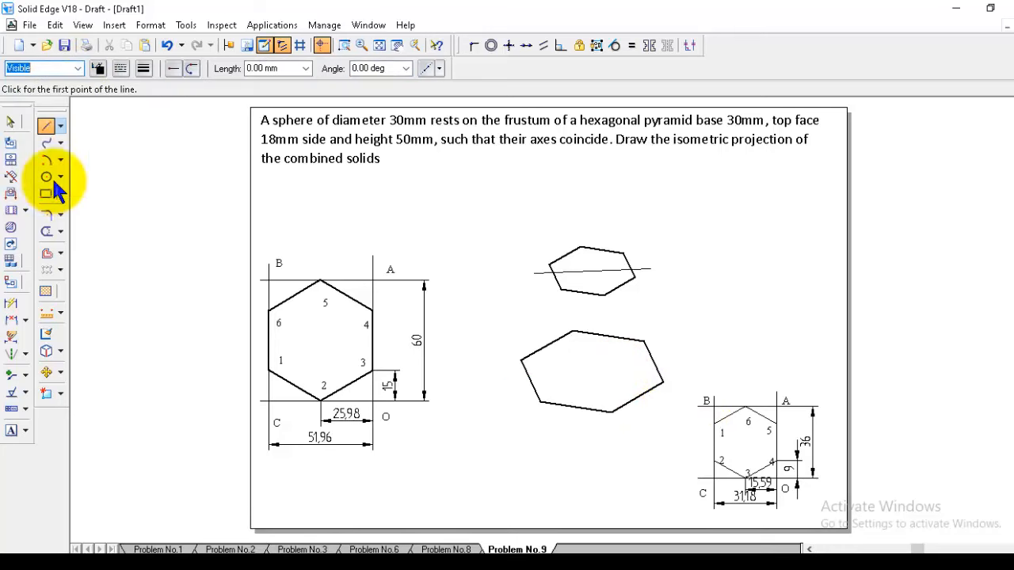
click(549, 263)
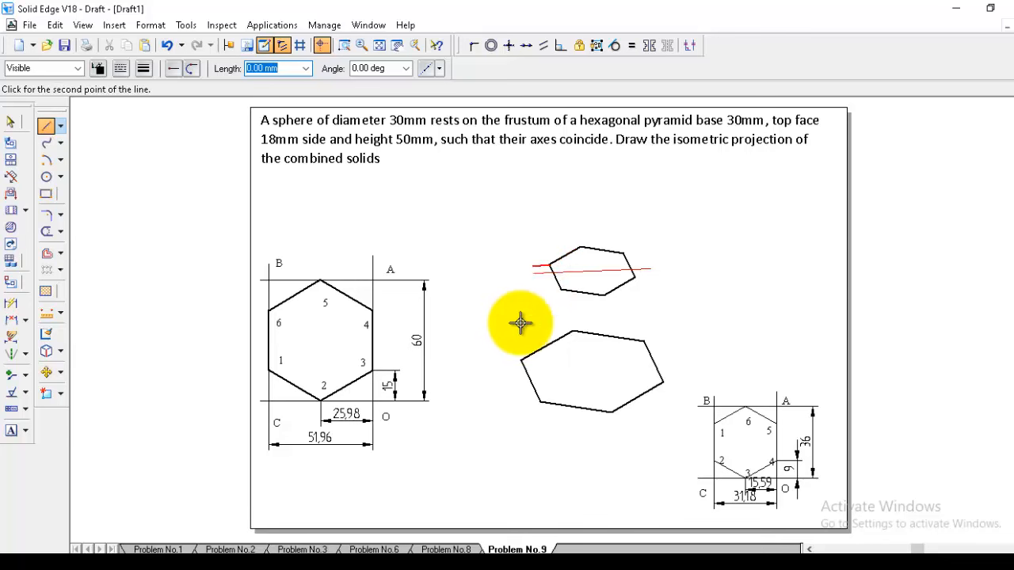
click(521, 359)
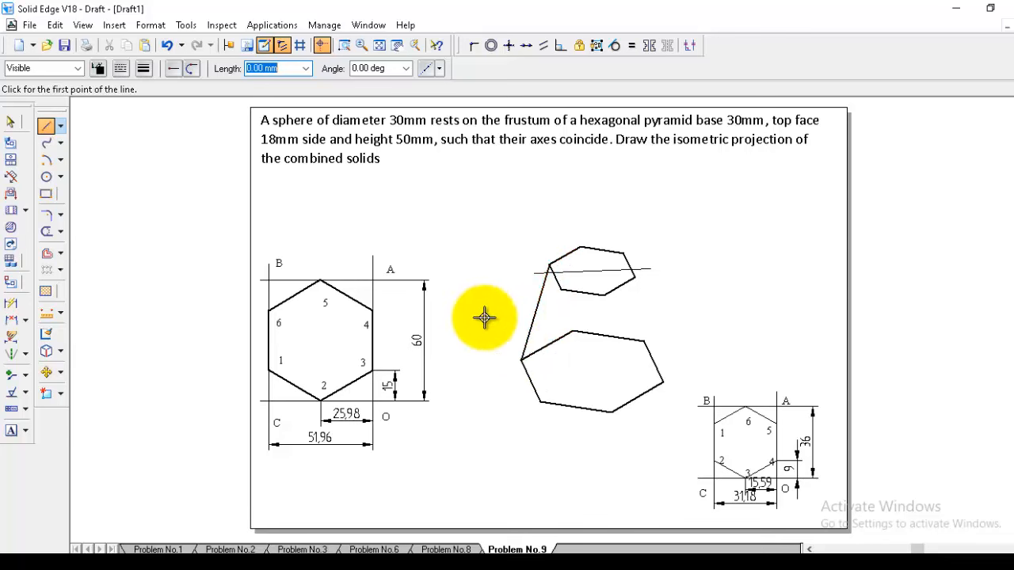
click(561, 290)
click(540, 402)
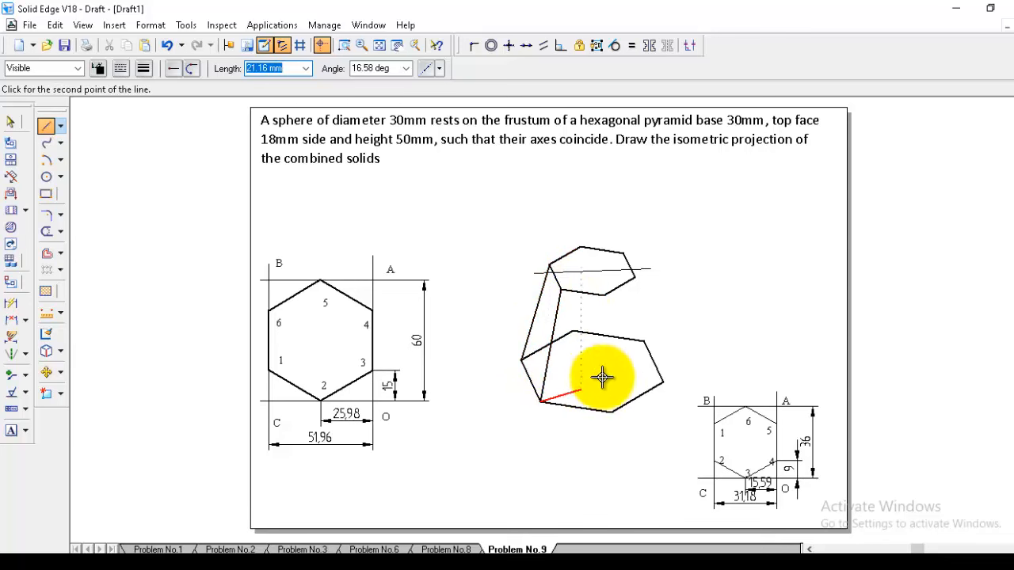
click(604, 295)
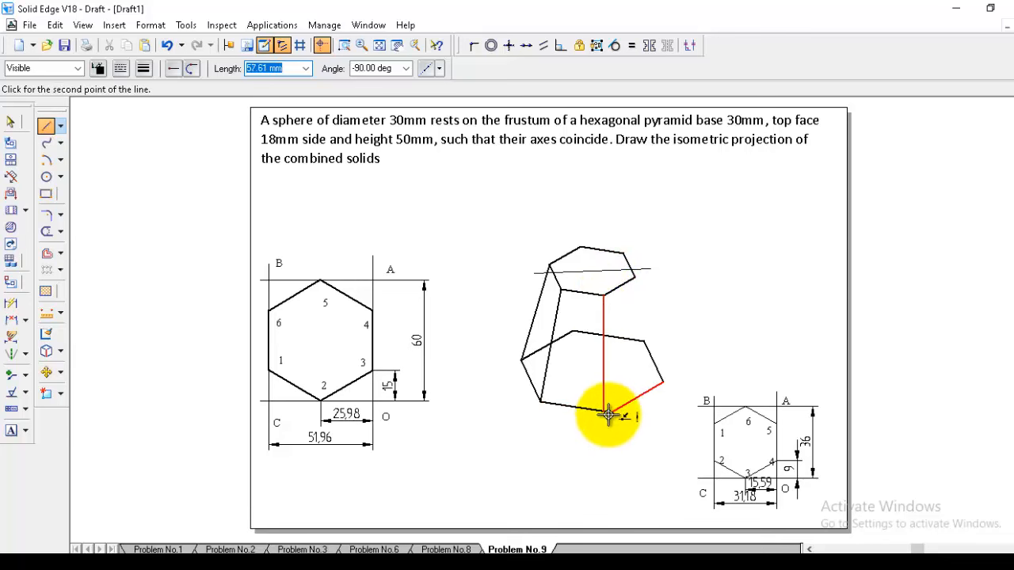
click(612, 412)
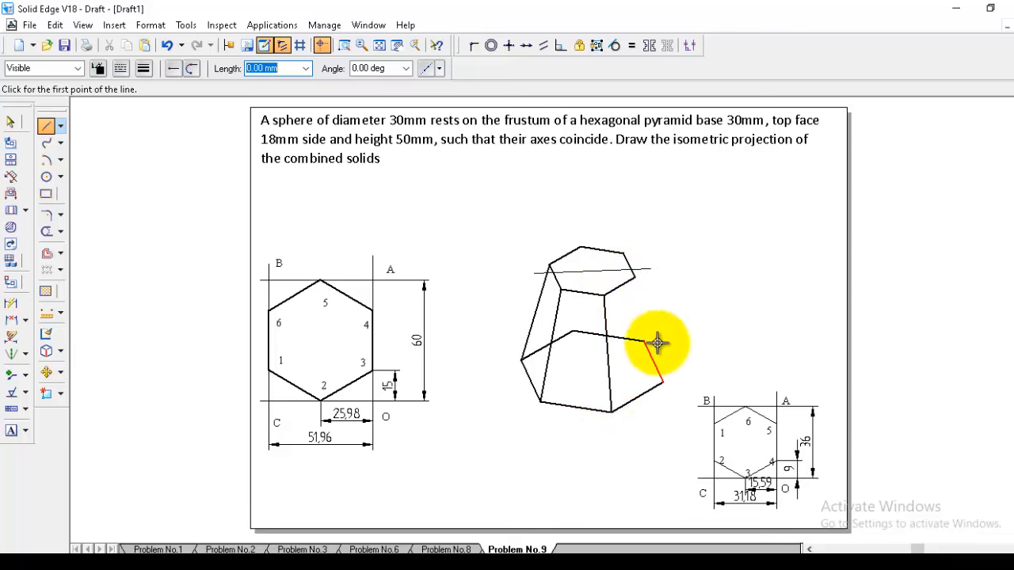
click(636, 276)
click(663, 384)
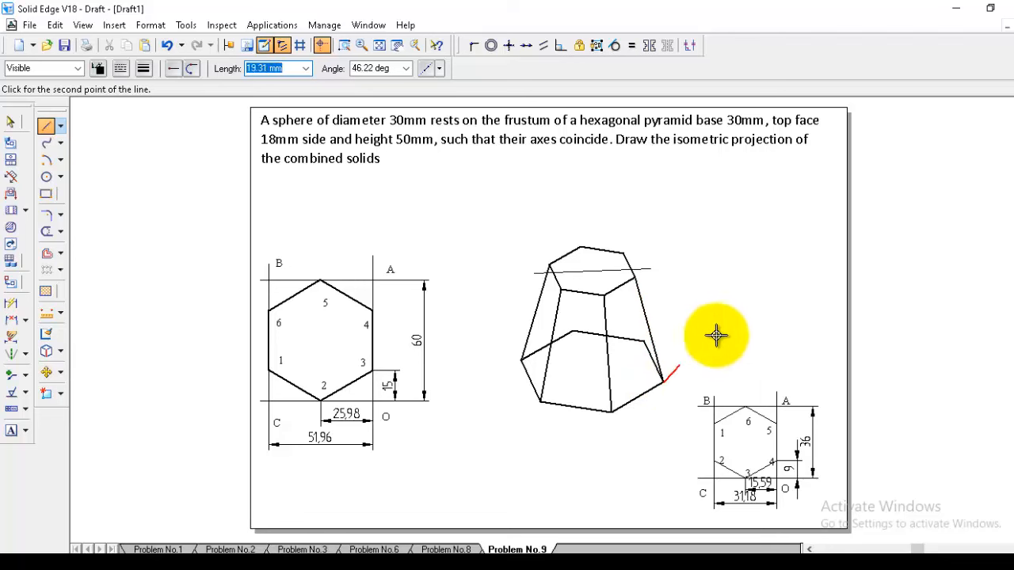
Delete the three hidden rear edges of the frustum's base hexagon.
click(13, 122)
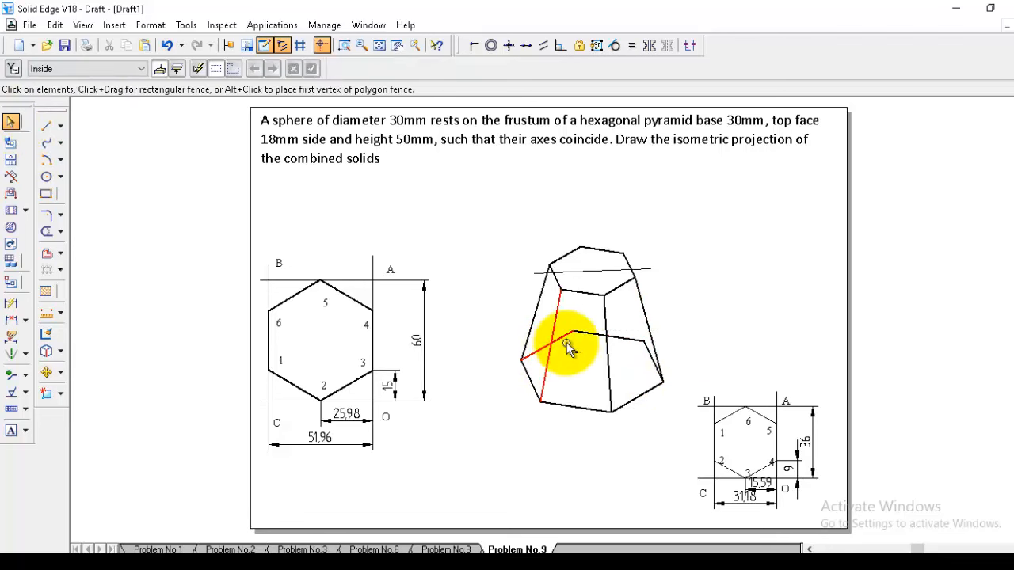
click(586, 336)
key(Delete)
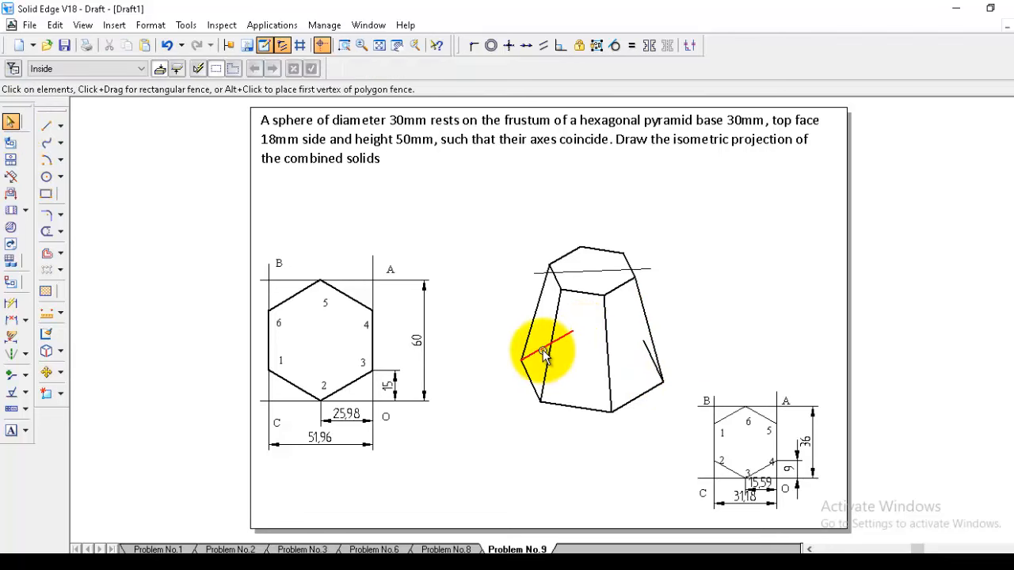
click(545, 347)
key(Delete)
click(644, 351)
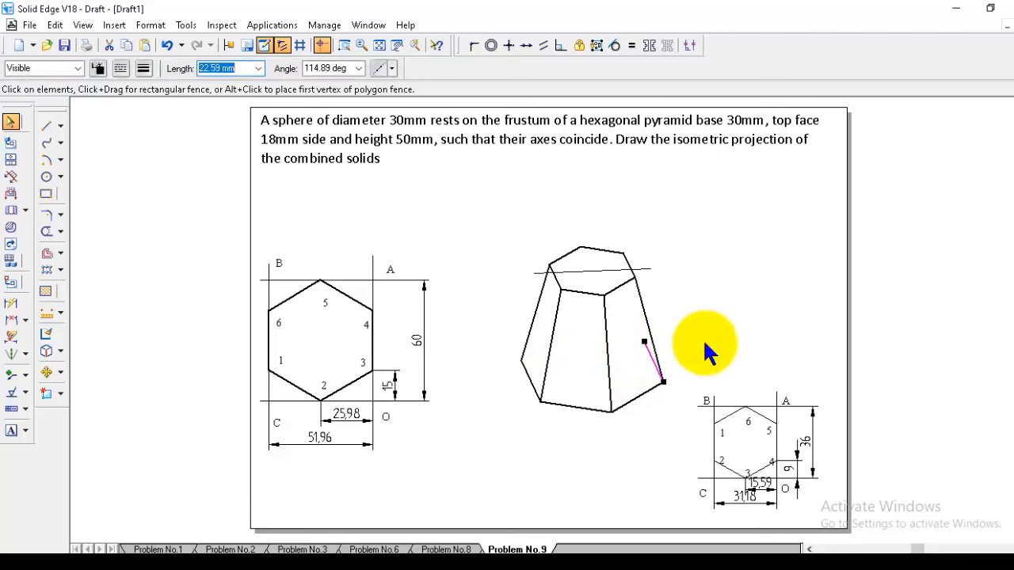
key(Delete)
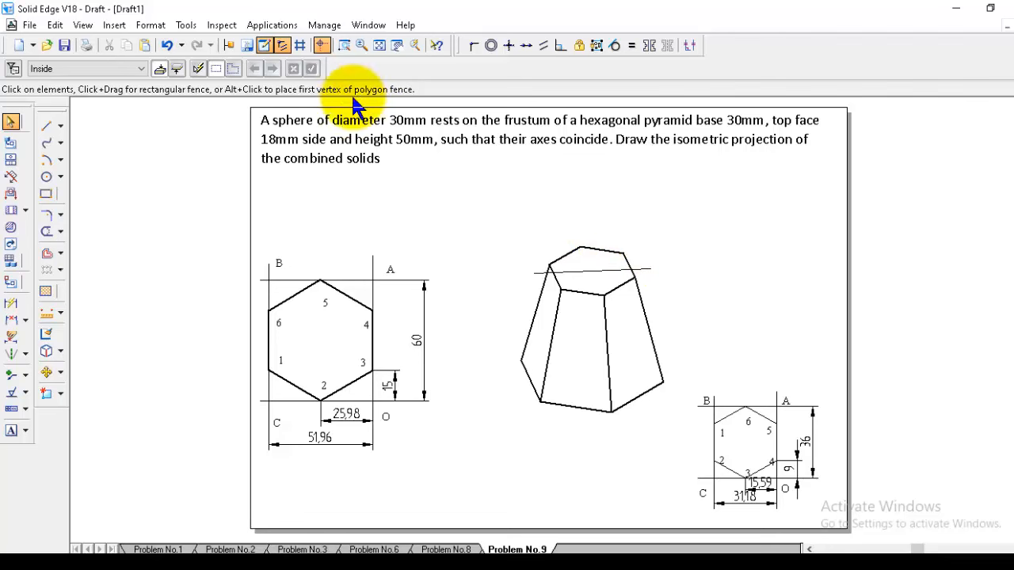
Draw a vertical 15 mm line in Center style at 90 degrees, upward from the midpoint of the top hexagon's diagonal.
click(45, 125)
click(77, 68)
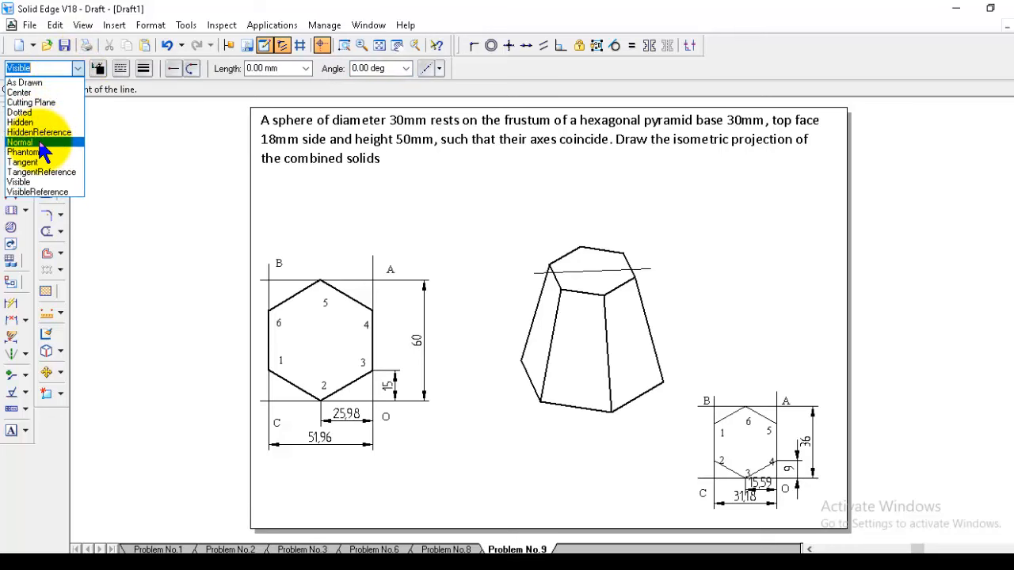
click(22, 92)
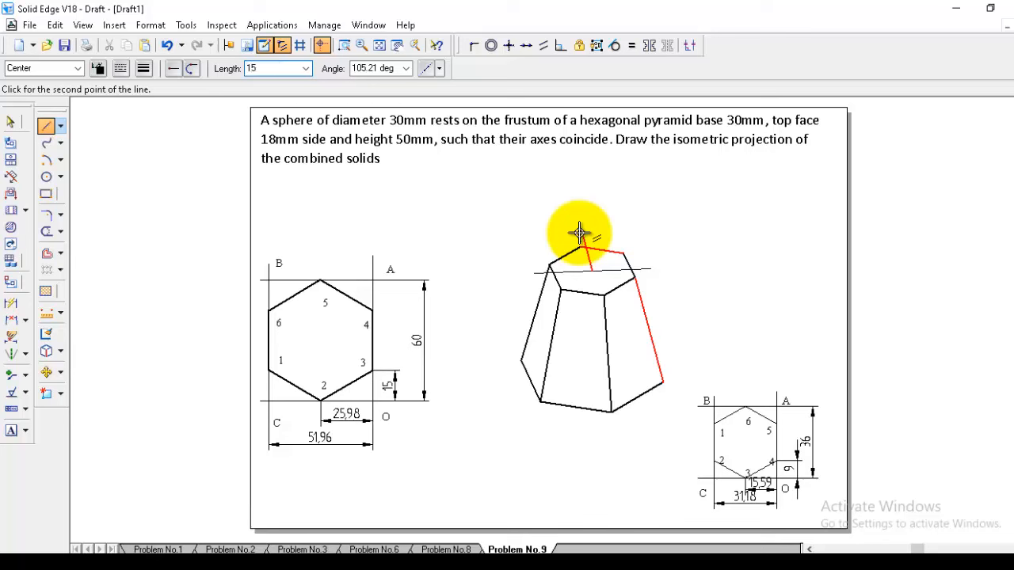
key(Tab)
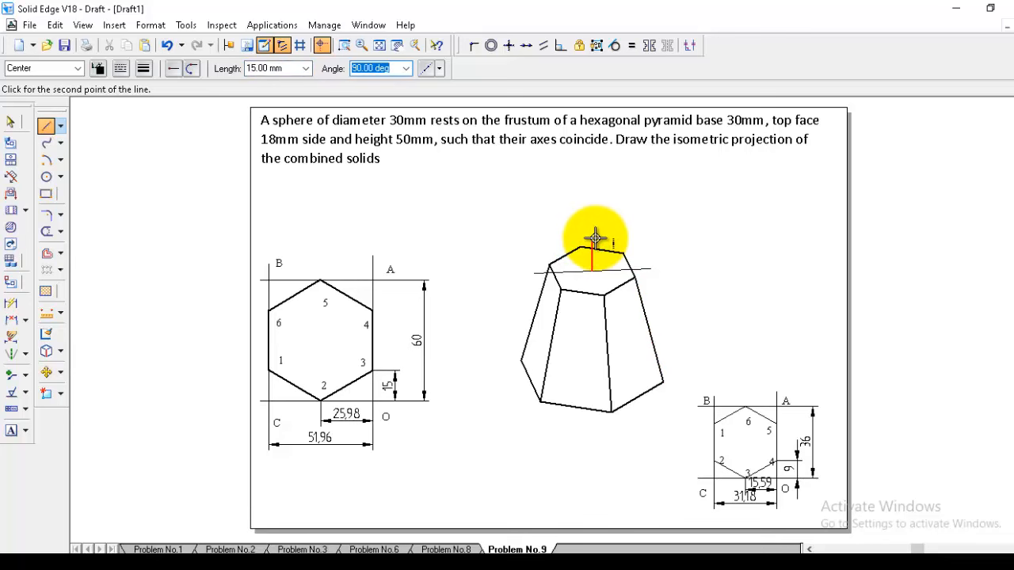
key(Return)
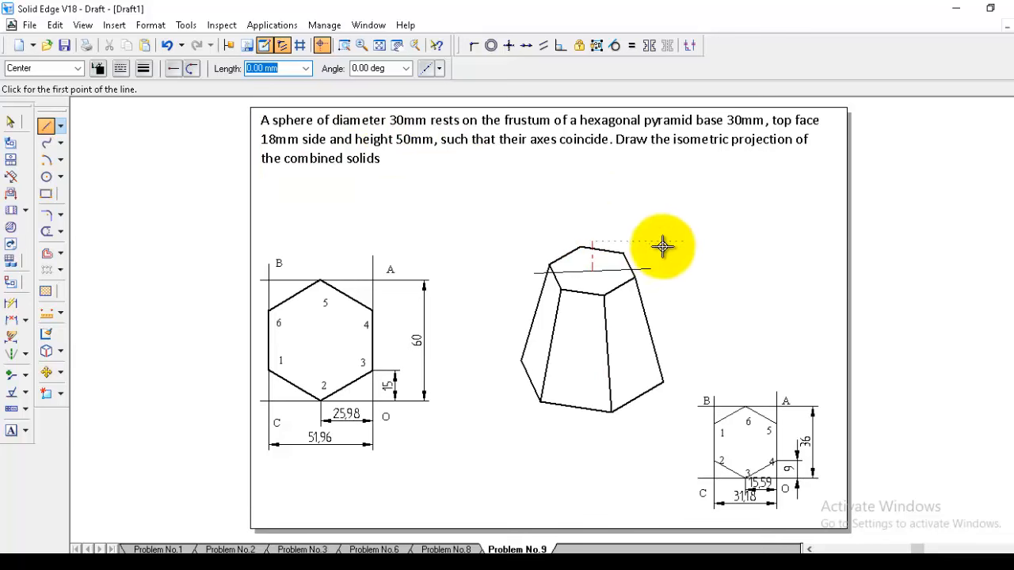
Scale the whole frustum with its diagonal and centre line by a factor of 0.814 about a point inside its front face.
click(61, 371)
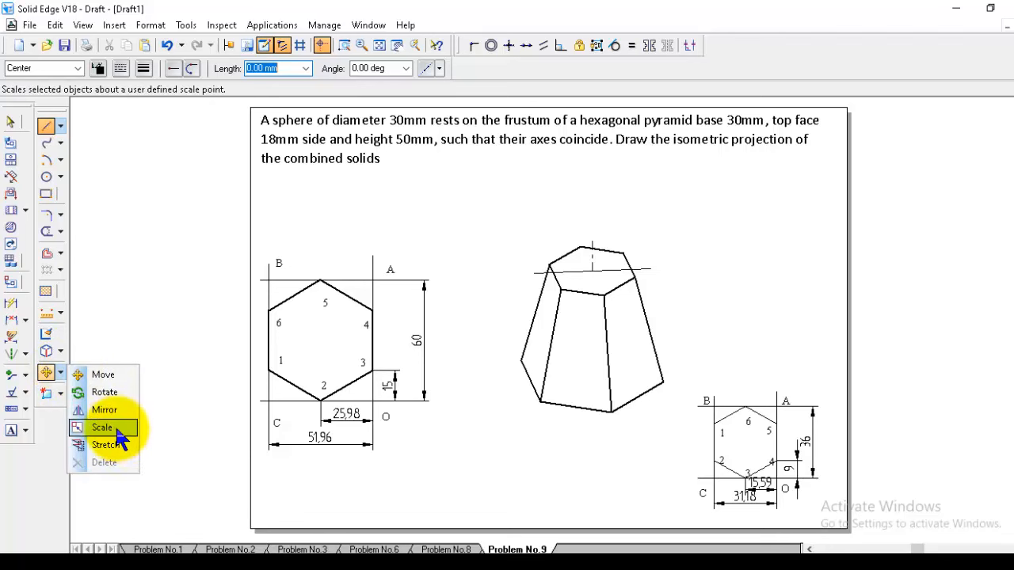
click(103, 427)
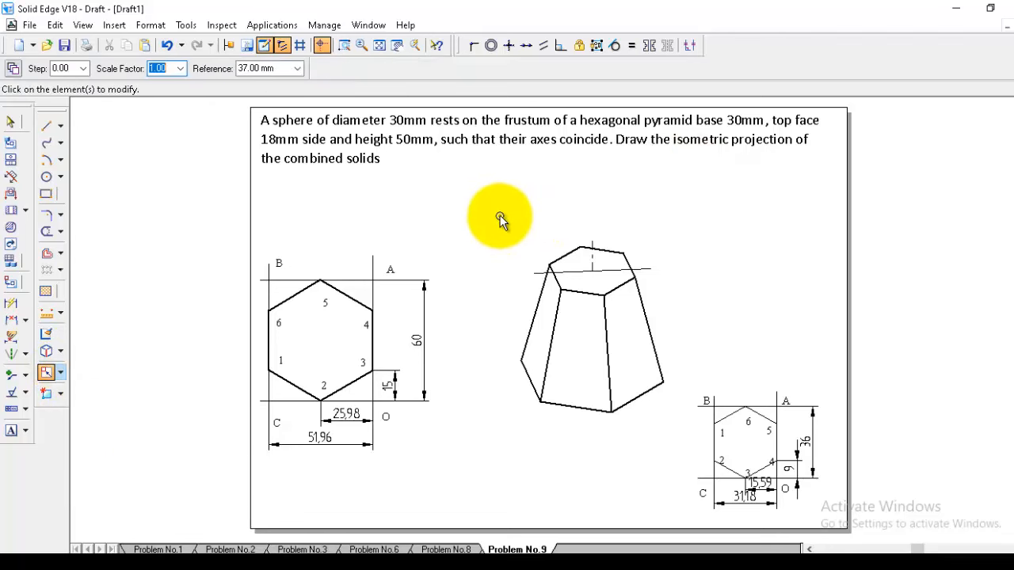
drag(500, 216, 688, 436)
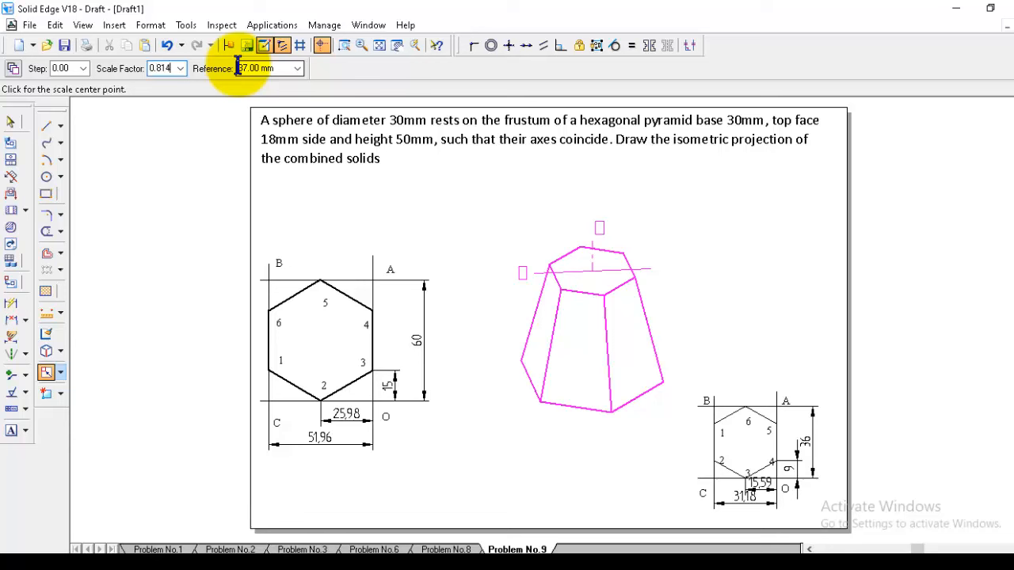
click(599, 388)
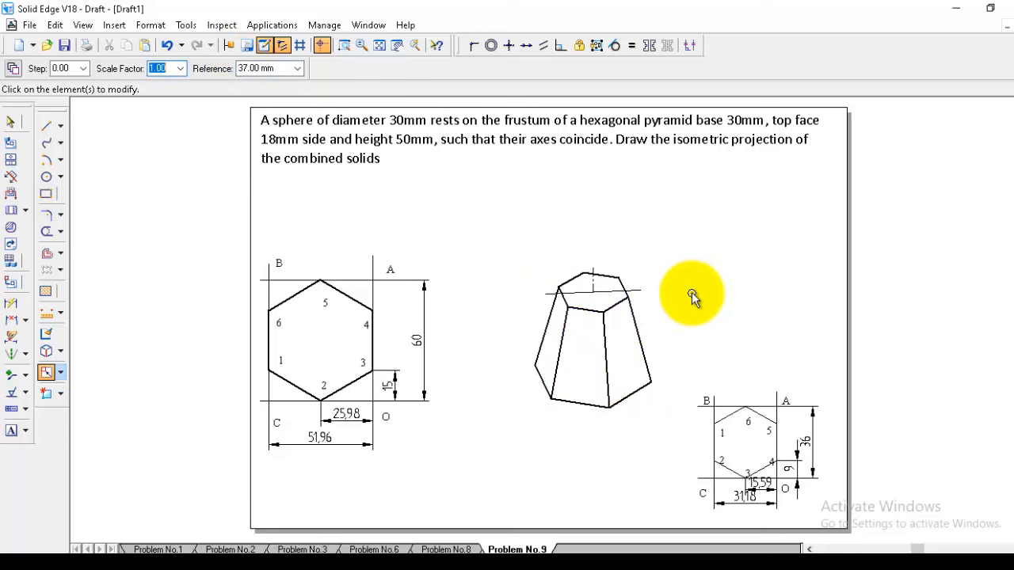
Draw a 30 mm diameter circle in Visible style for the sphere, centred on the upper end of the vertical centre line.
click(46, 177)
click(78, 68)
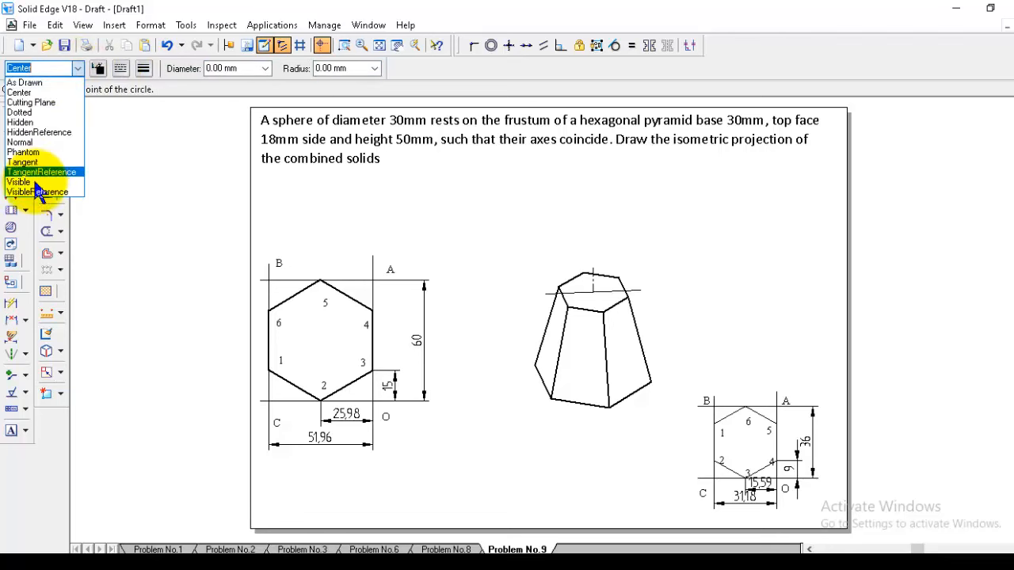
click(32, 182)
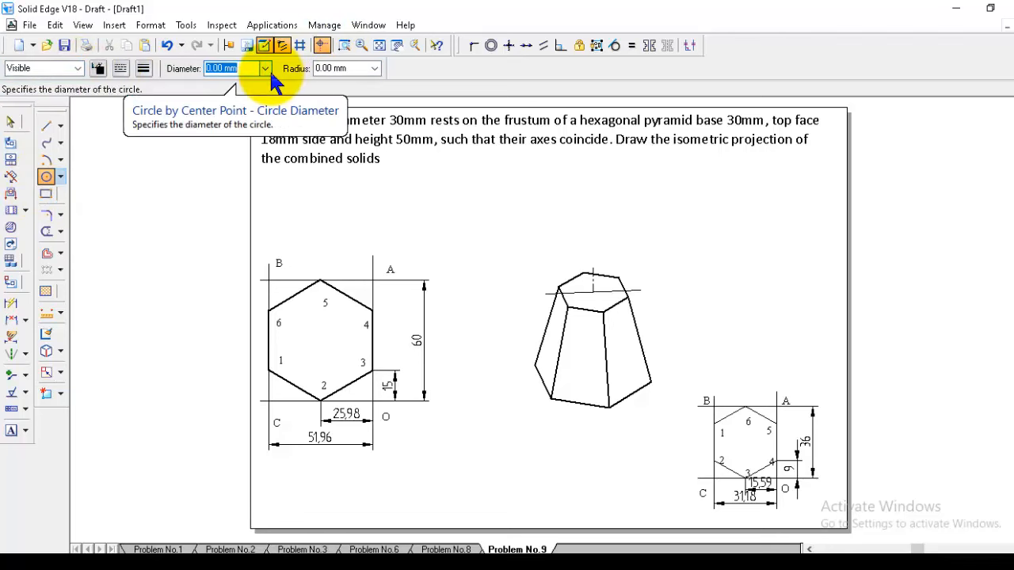
text(30)
key(Return)
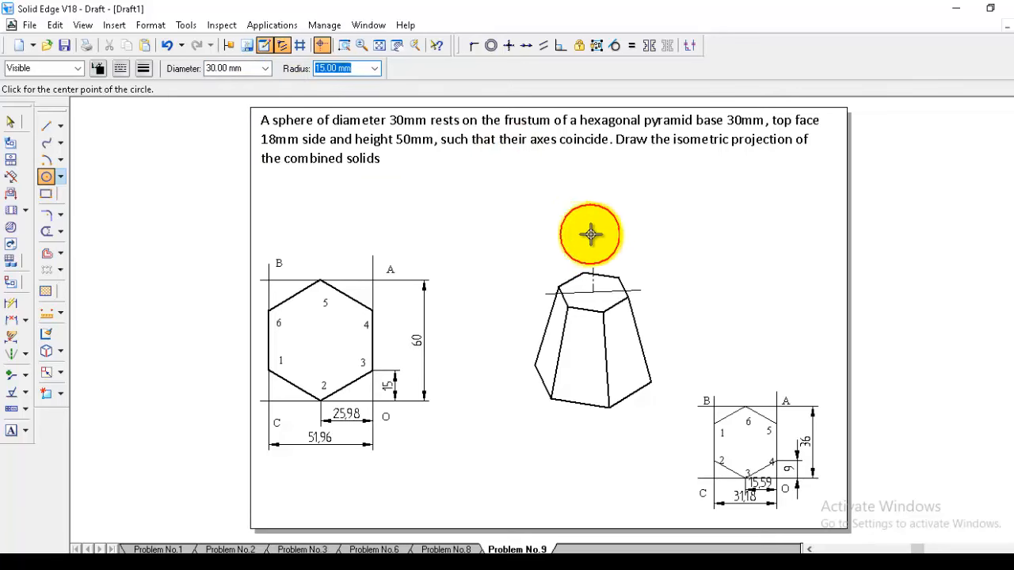
click(344, 45)
click(483, 203)
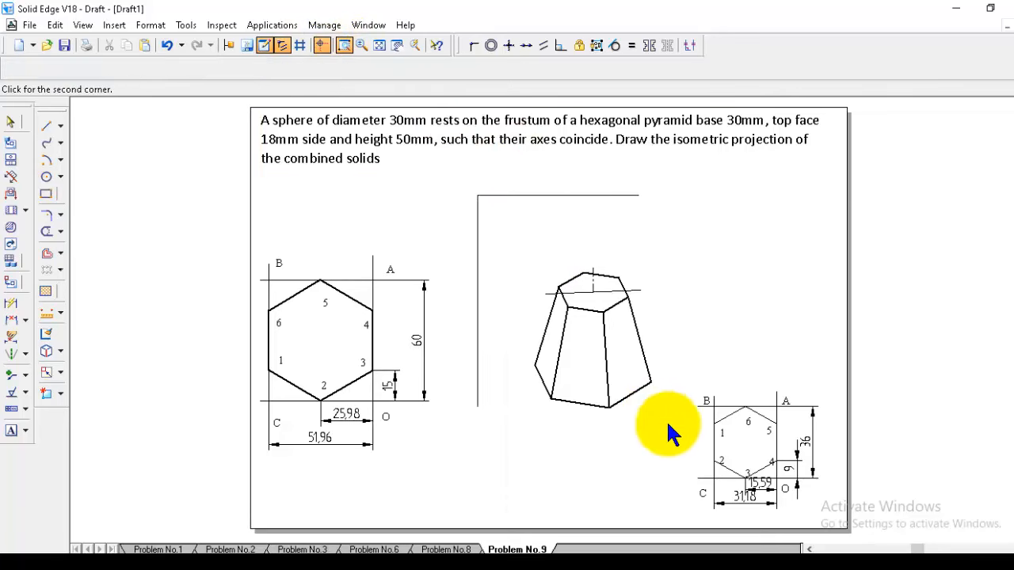
click(663, 423)
right_click(390, 308)
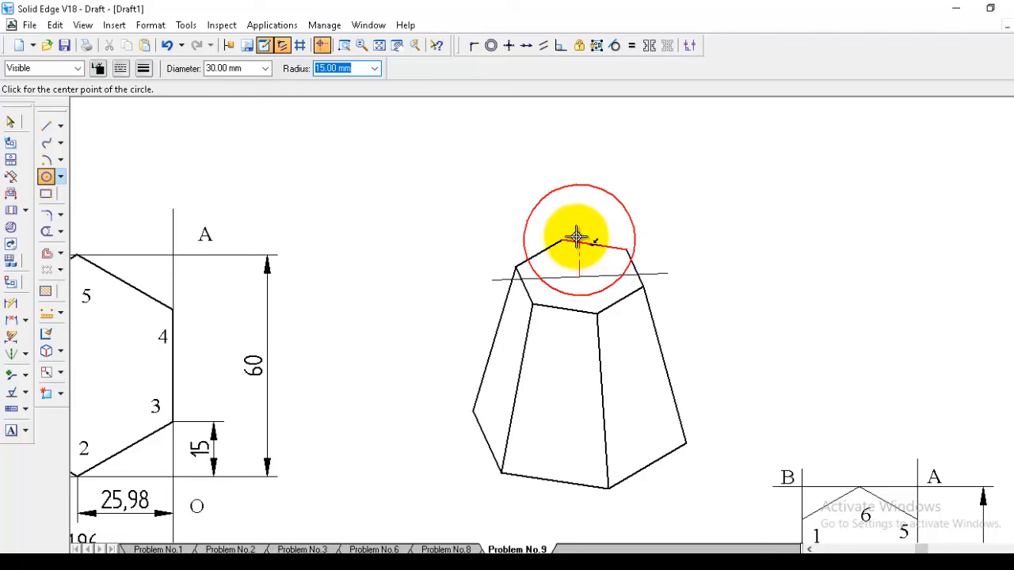
click(579, 232)
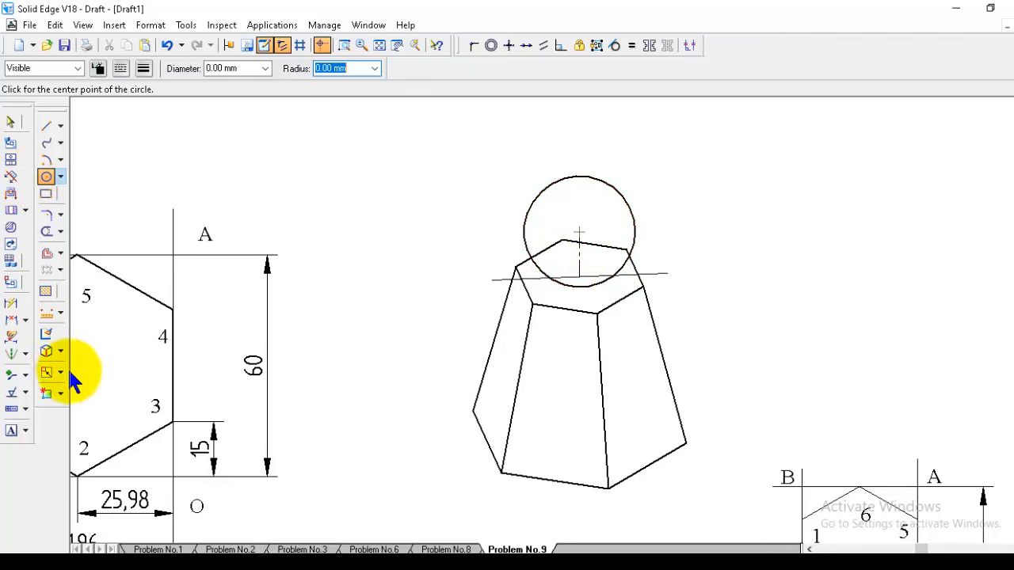
Trim the top hexagon's edges where they pass behind the sphere circle, and delete the hexagon's diagonal line.
click(46, 231)
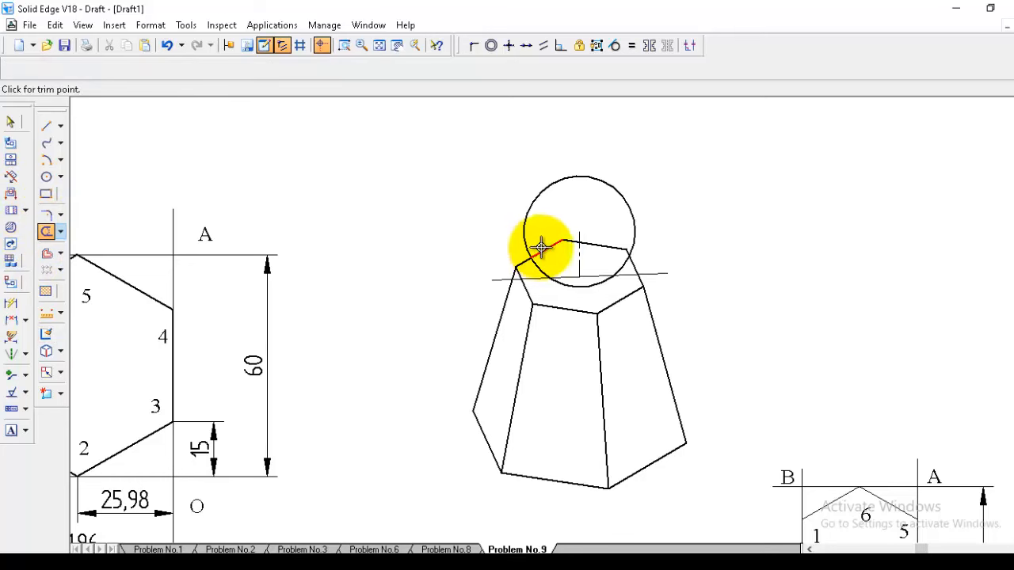
drag(553, 247, 624, 253)
click(11, 121)
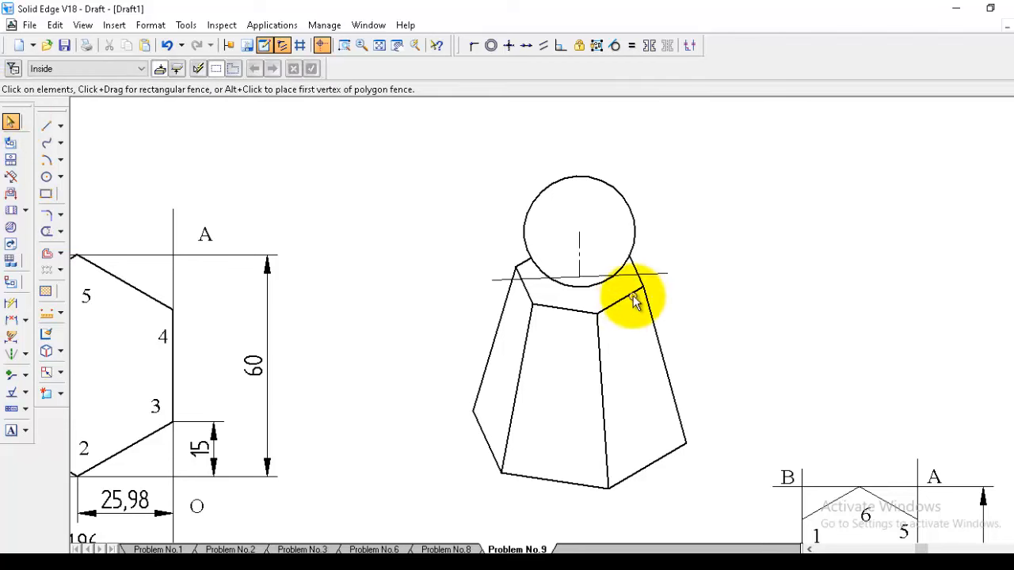
click(632, 275)
key(Delete)
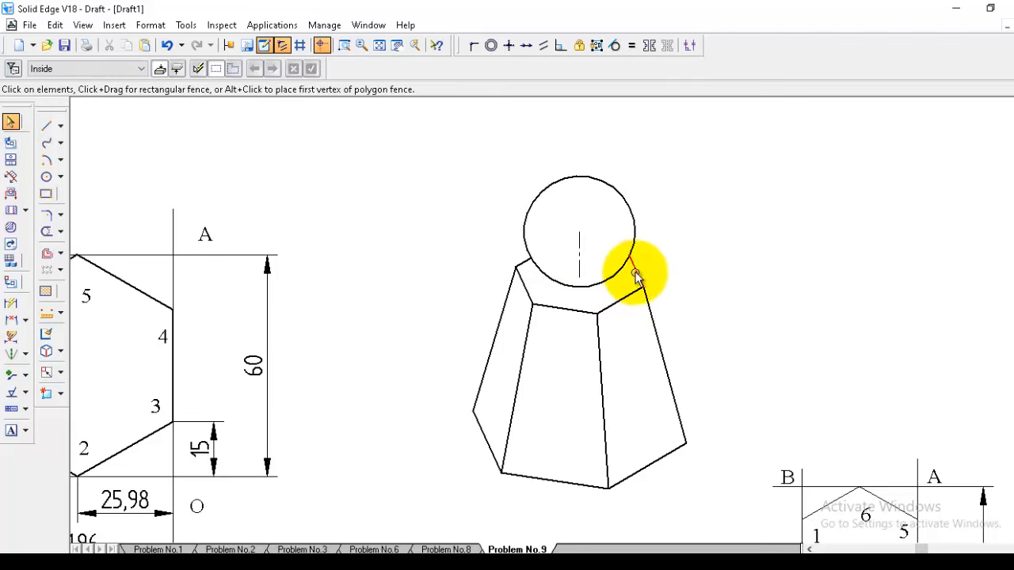